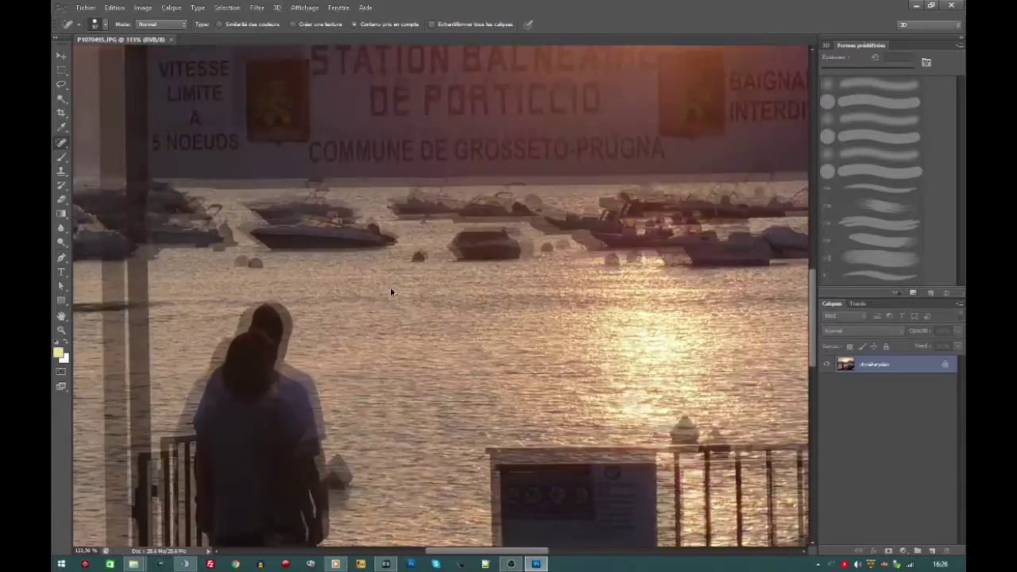
Examine the sign, the moored boats and the couple in the sunset photo
scroll(390, 292, down, 5)
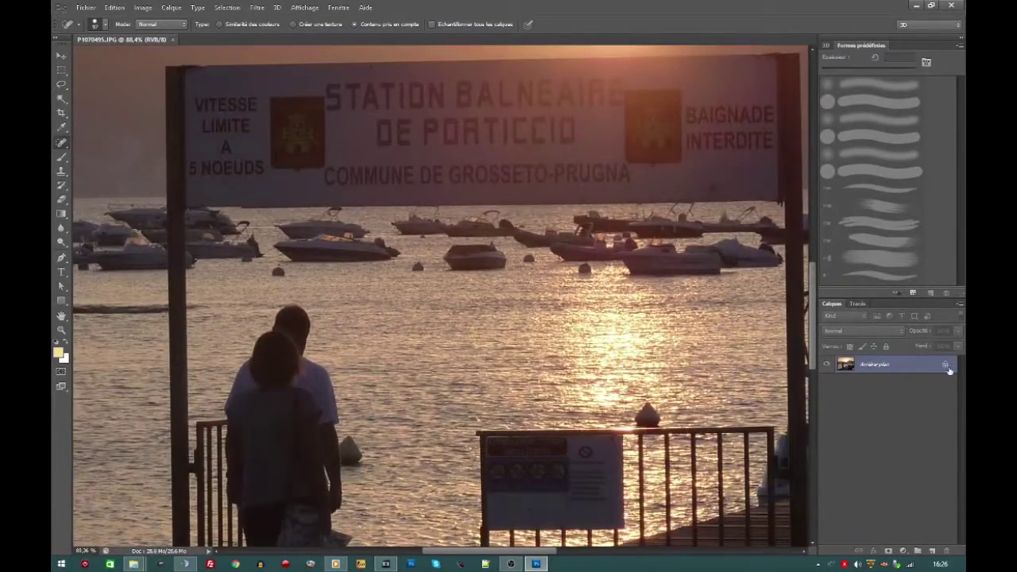
double_click(947, 368)
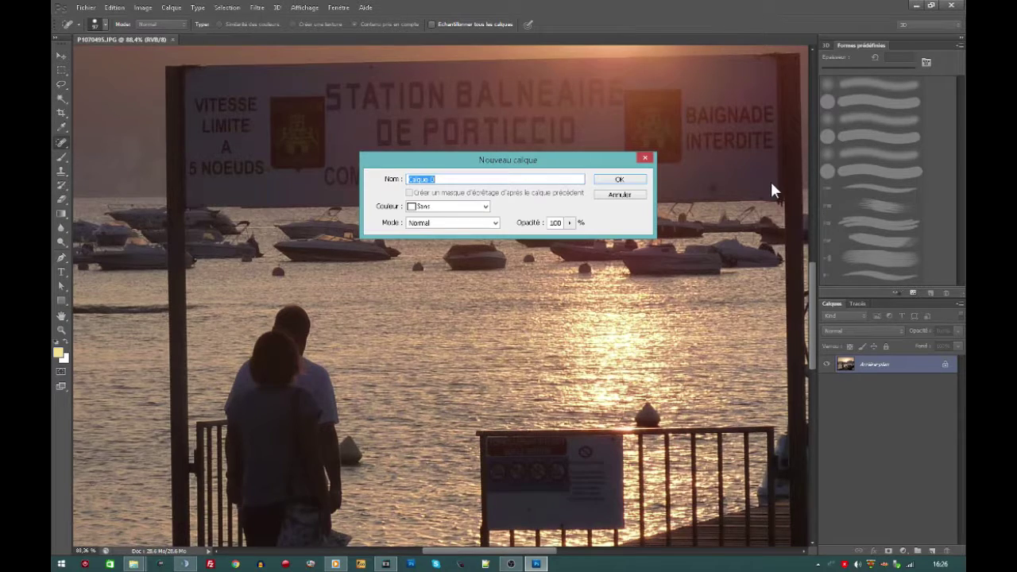
key(Escape)
scroll(598, 244, down, 5)
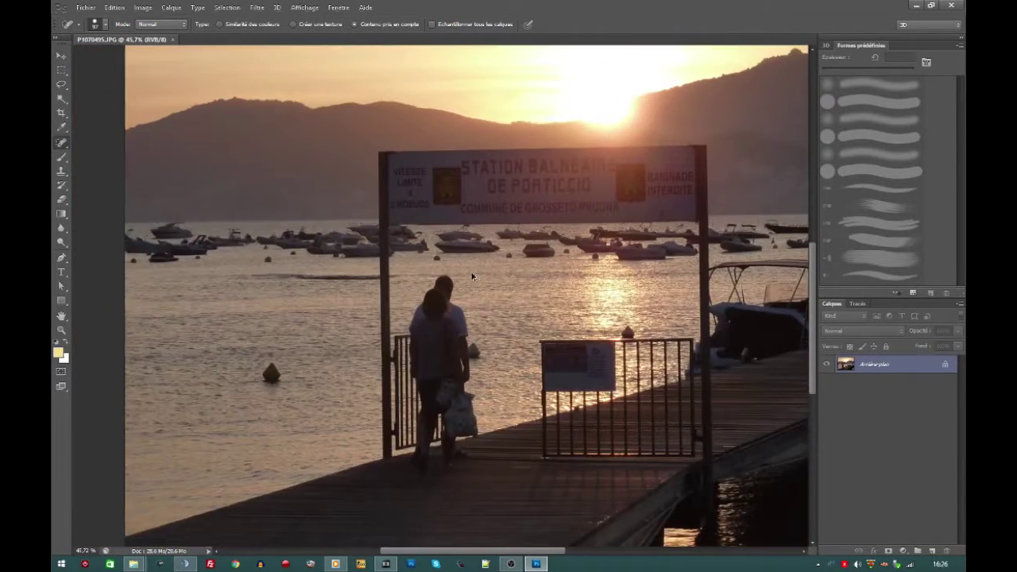
scroll(474, 278, up, 3)
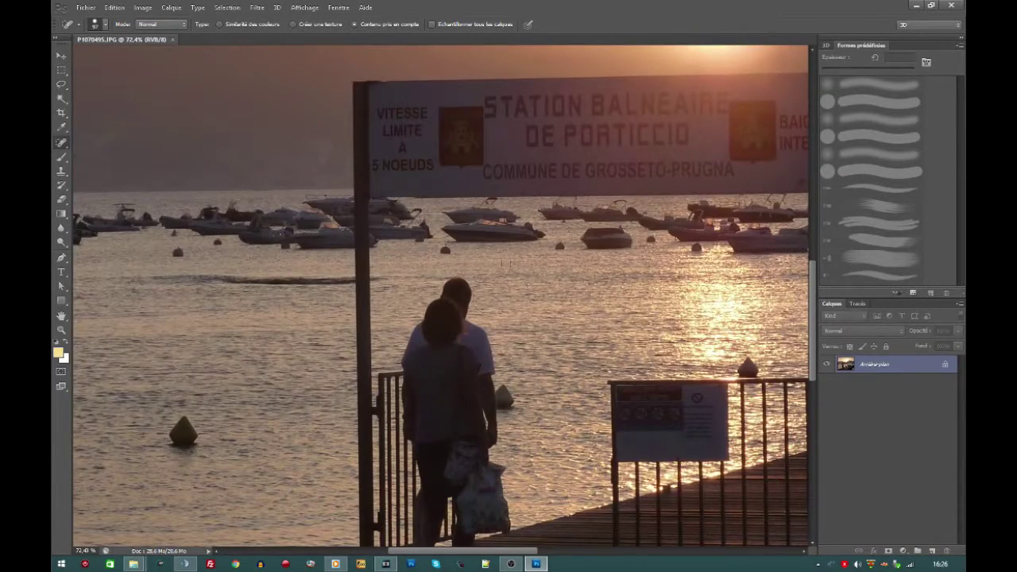
scroll(505, 287, down, 2)
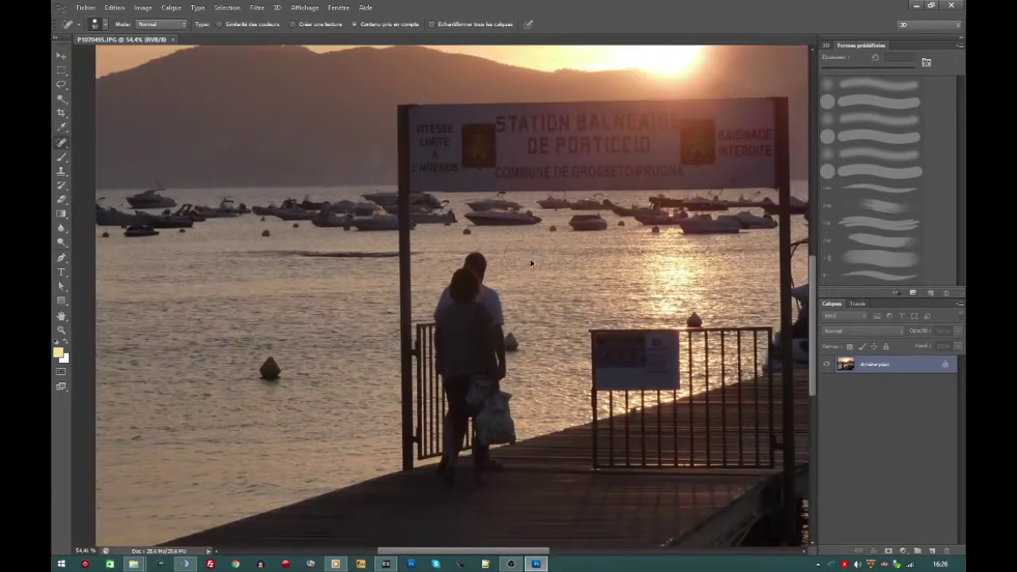
scroll(486, 217, up, 4)
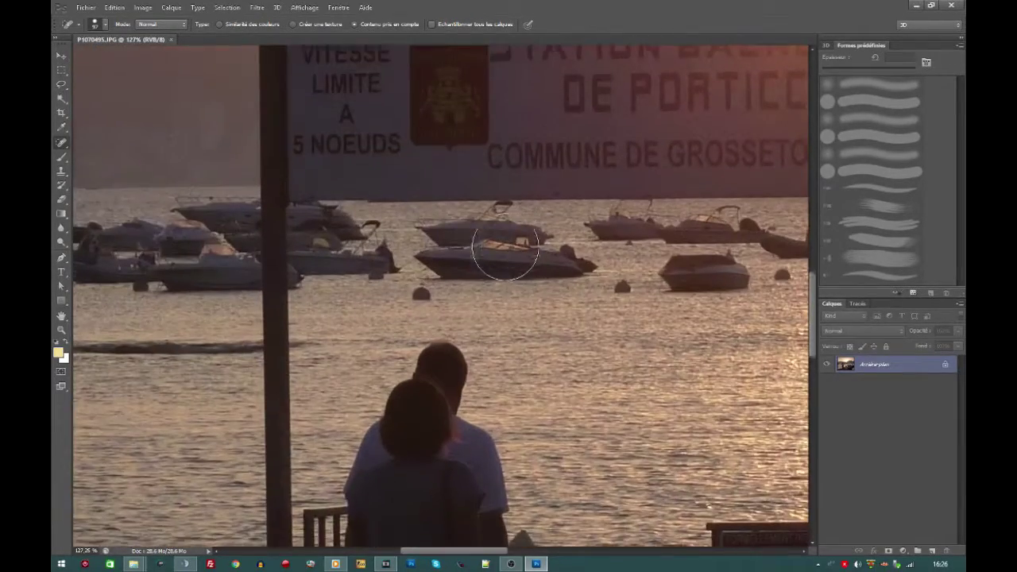
scroll(540, 228, down, 4)
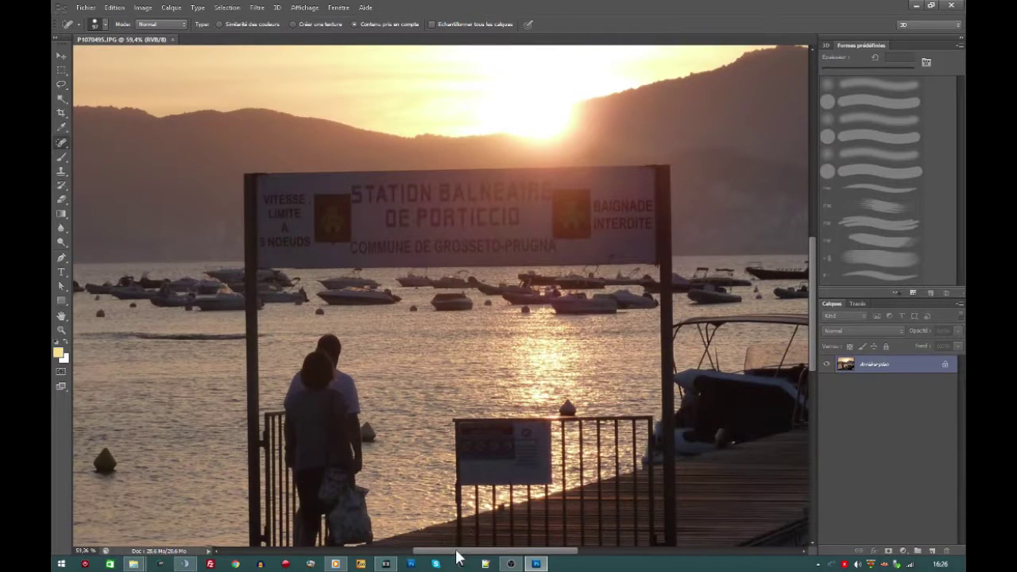
Examine the yellow buoy floating in the open water left of the pier
drag(454, 554, 373, 550)
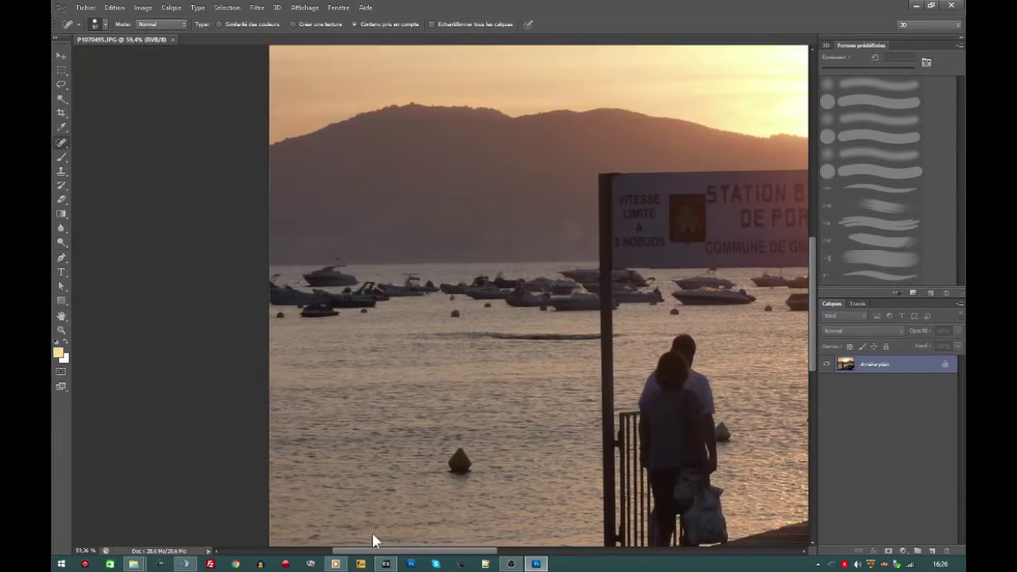
scroll(459, 464, down, 1)
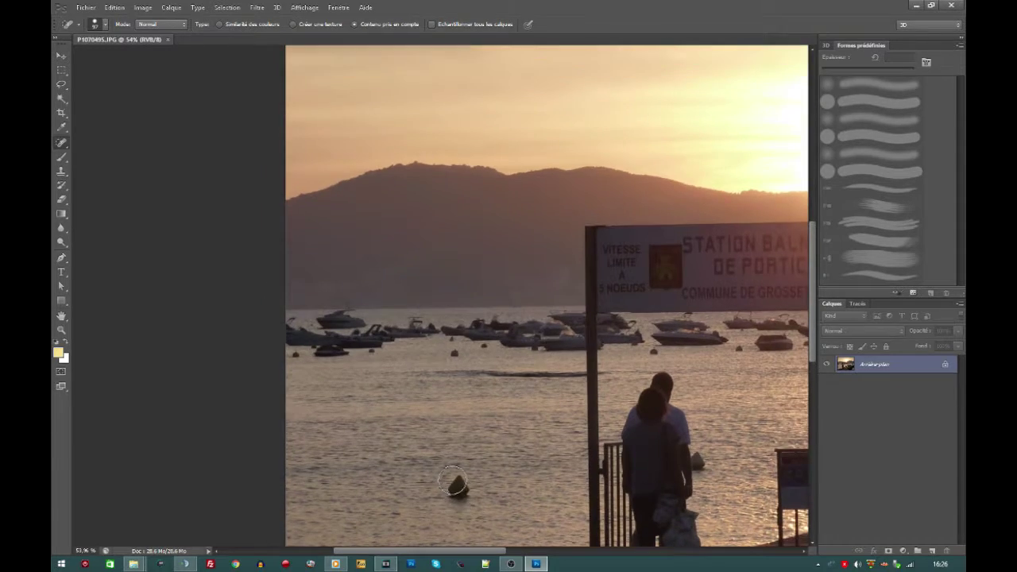
scroll(435, 467, up, 5)
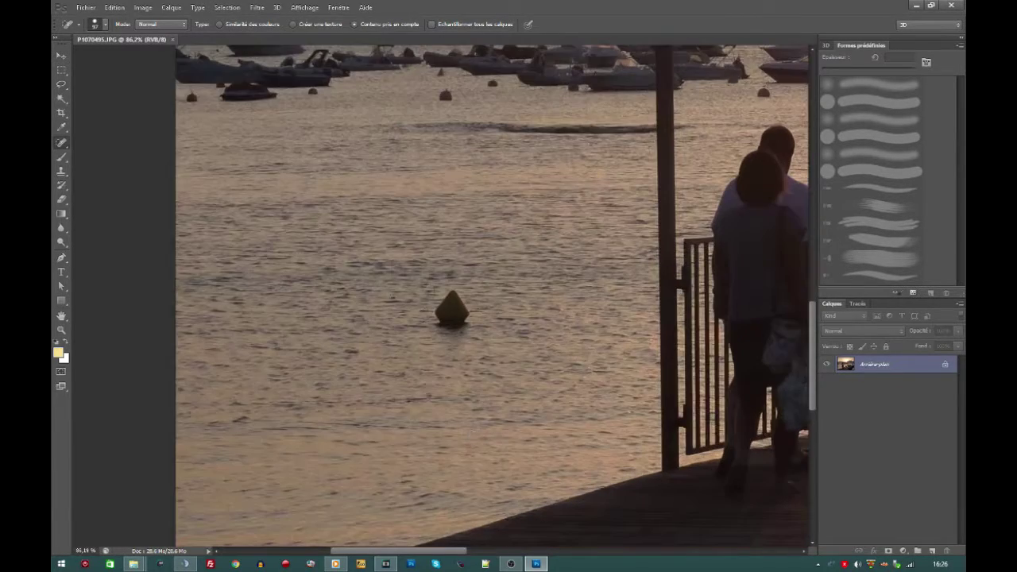
scroll(502, 355, up, 2)
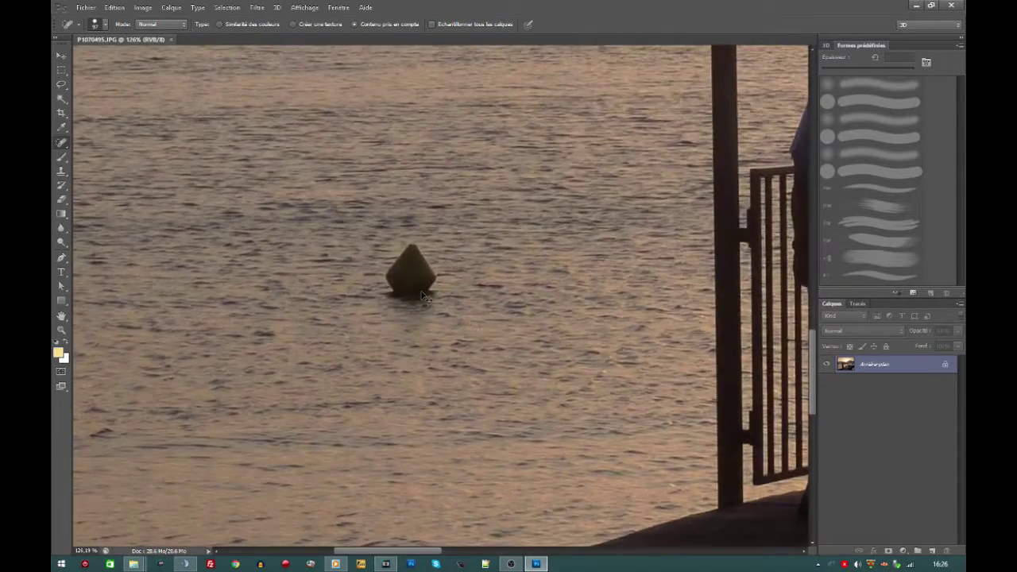
scroll(445, 271, down, 3)
scroll(445, 248, down, 1)
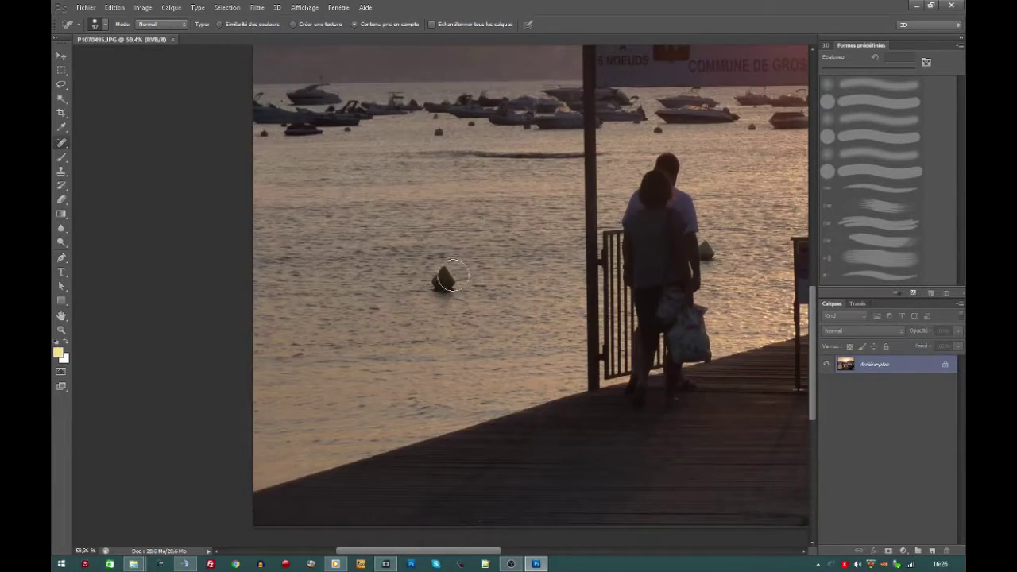
scroll(449, 254, up, 3)
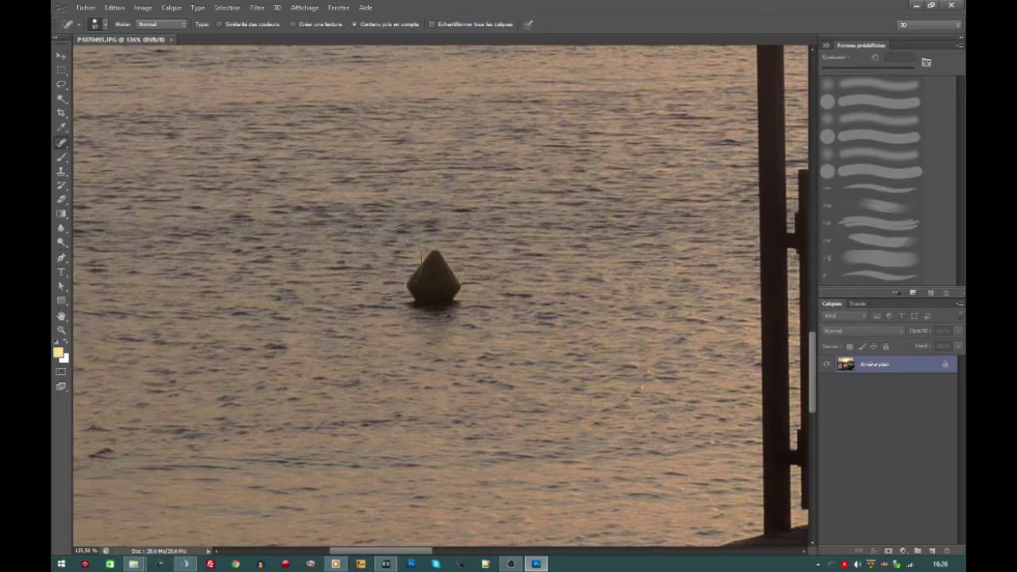
scroll(466, 291, down, 2)
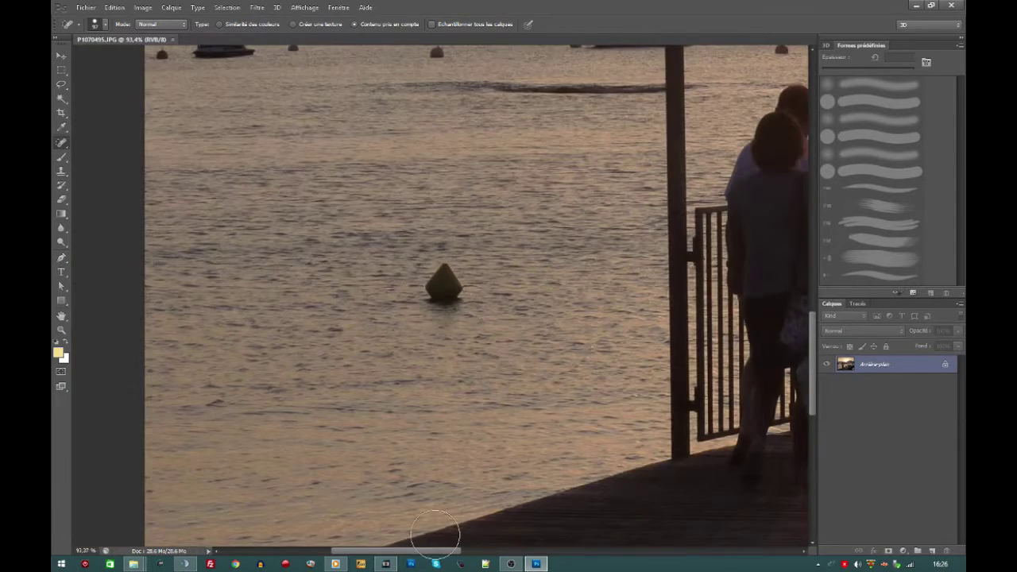
Examine the couple on the pier, including their bags, the gate beside them and the water behind
drag(452, 550, 480, 544)
scroll(399, 356, up, 2)
scroll(395, 360, down, 3)
scroll(375, 382, up, 3)
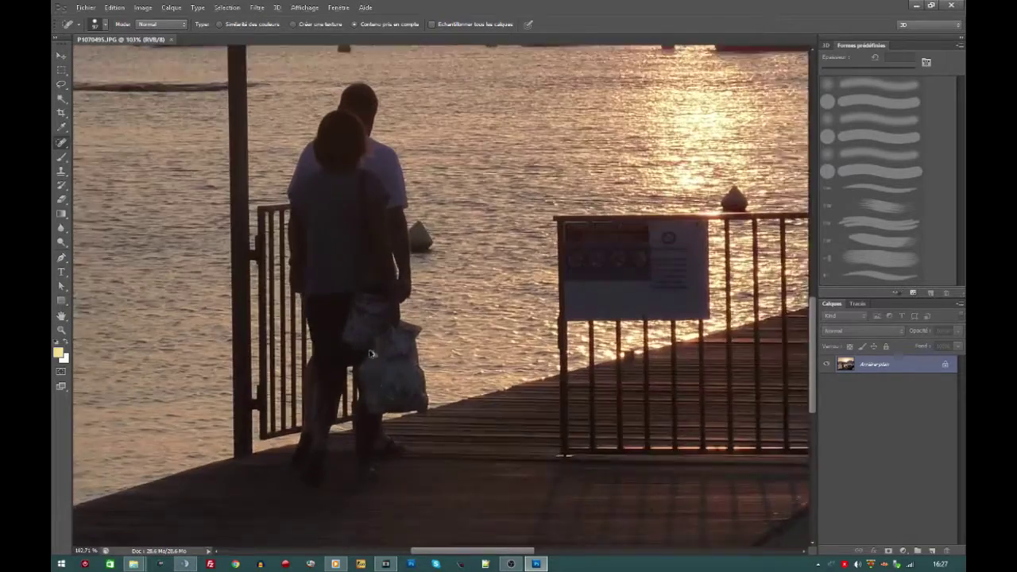
scroll(333, 335, down, 6)
scroll(331, 339, down, 1)
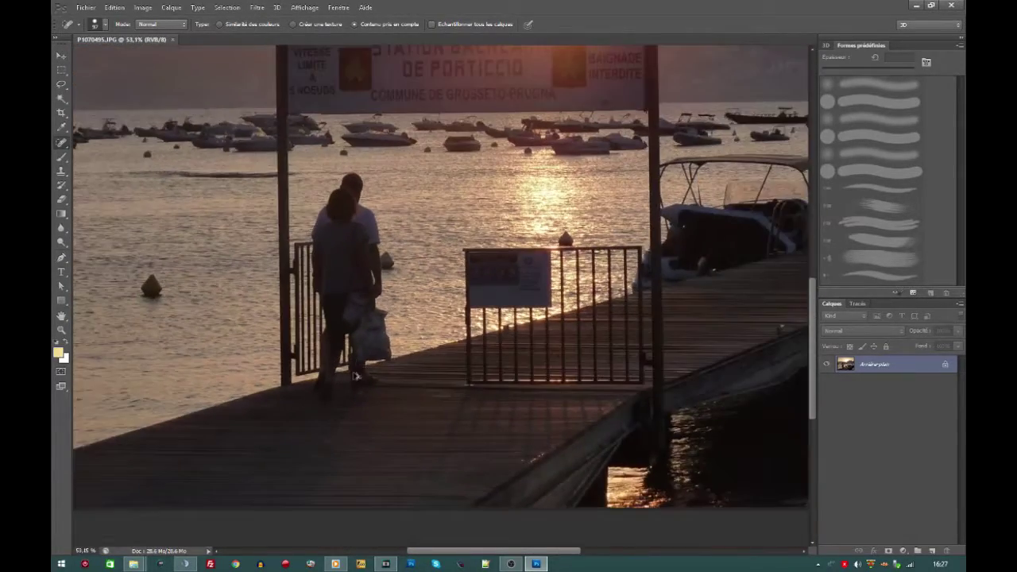
scroll(349, 369, up, 3)
scroll(347, 398, up, 2)
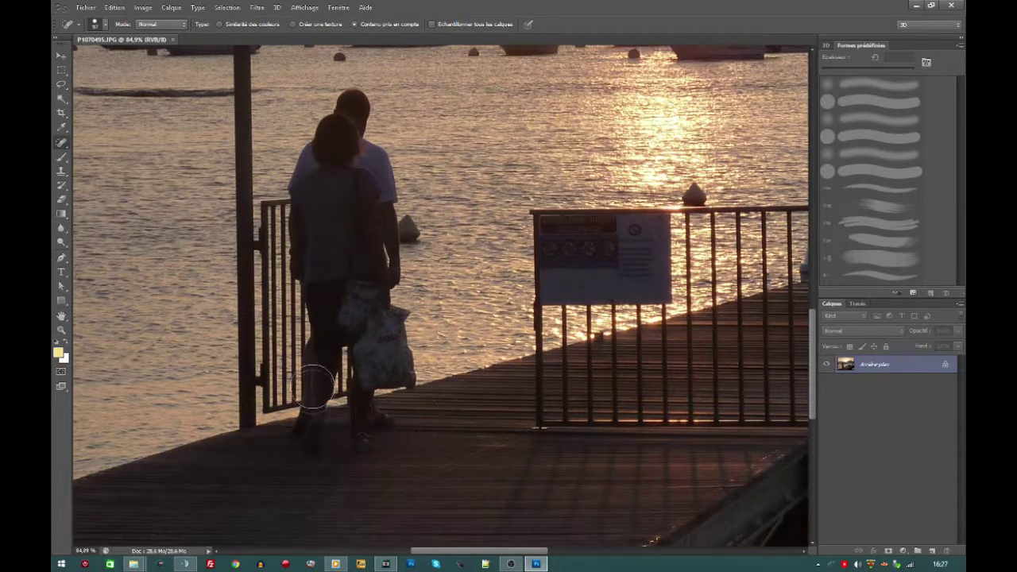
scroll(311, 261, up, 2)
scroll(476, 201, down, 2)
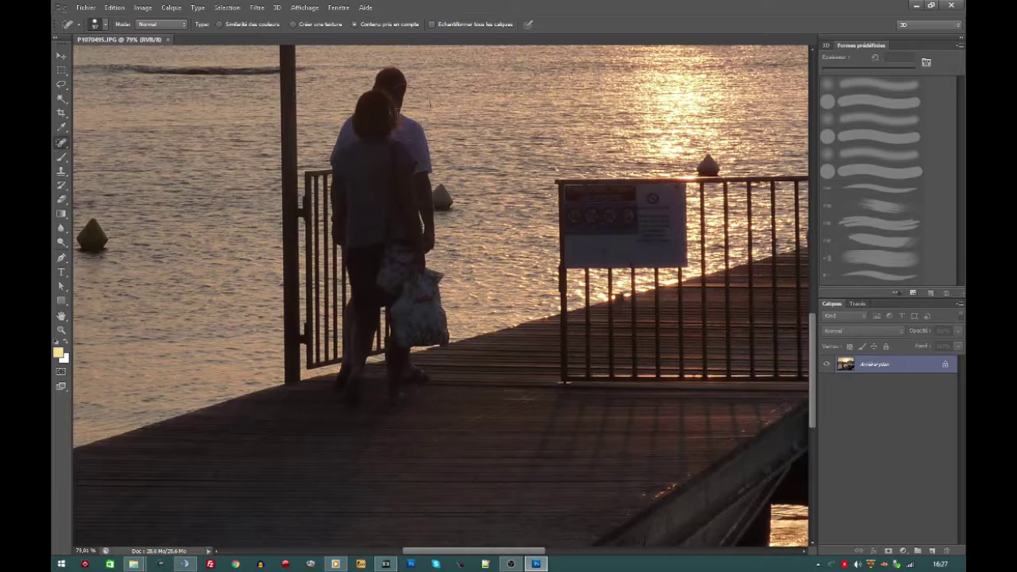
scroll(379, 99, down, 3)
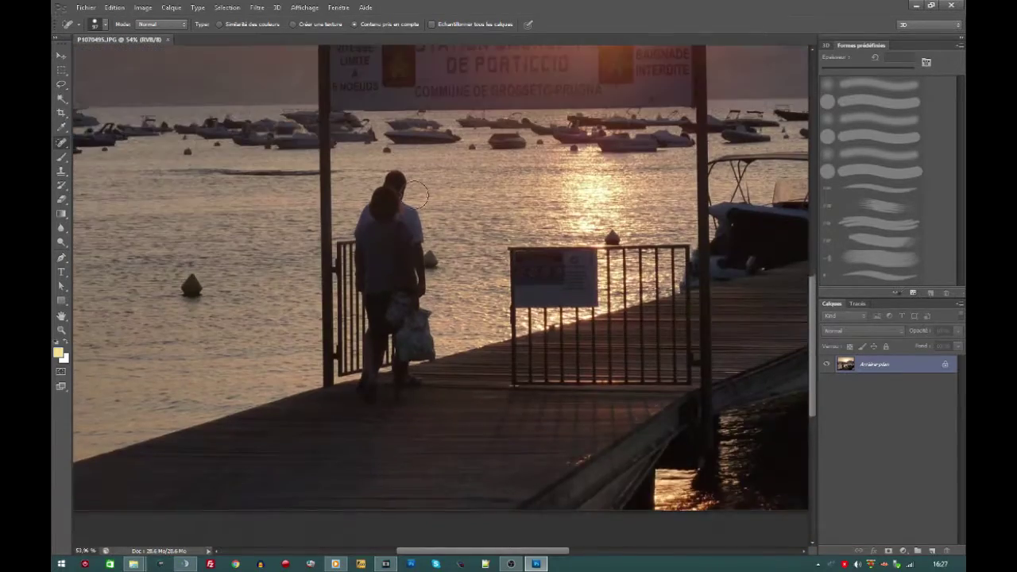
scroll(425, 270, up, 4)
scroll(425, 270, down, 2)
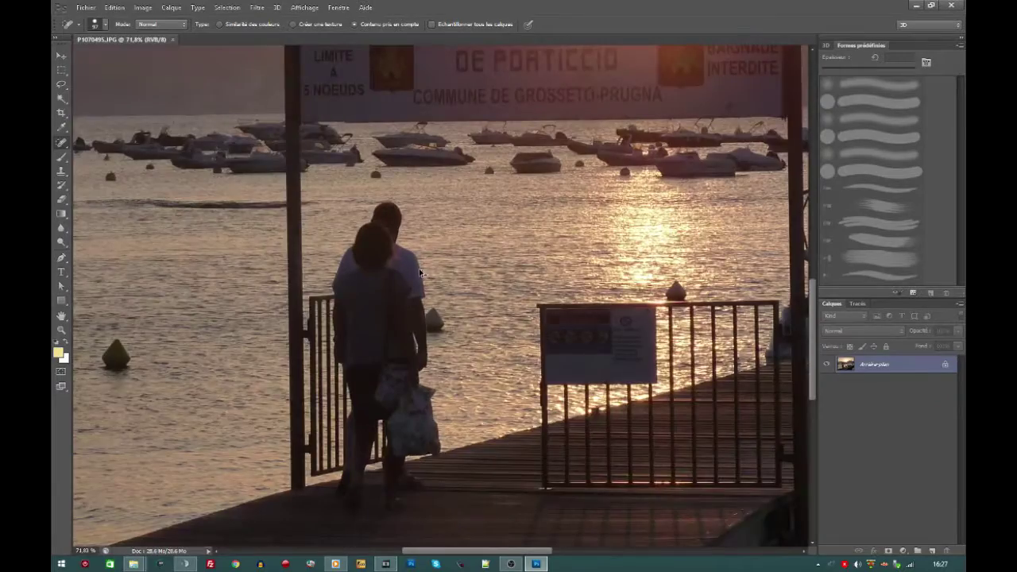
scroll(425, 270, up, 2)
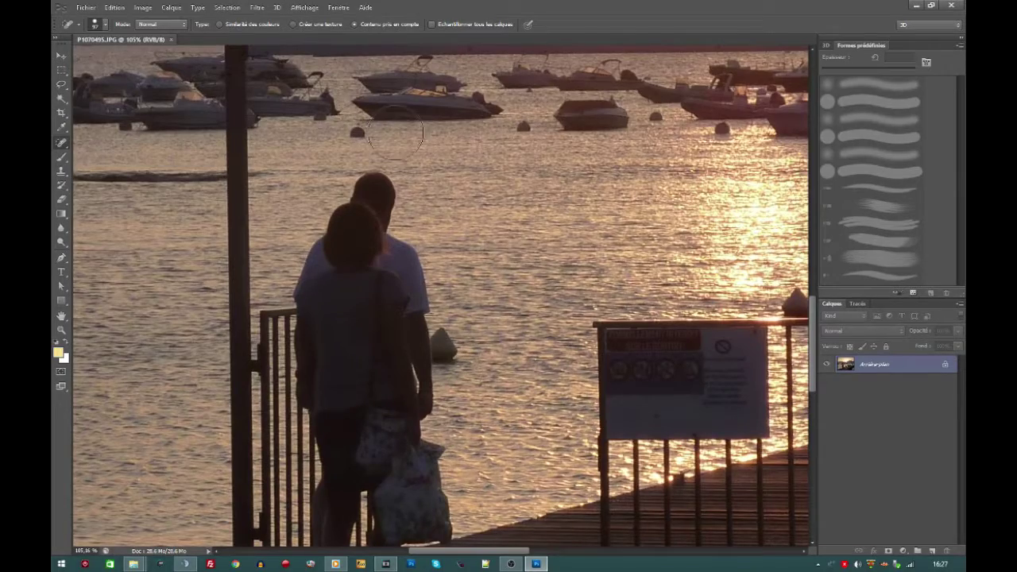
scroll(244, 260, down, 3)
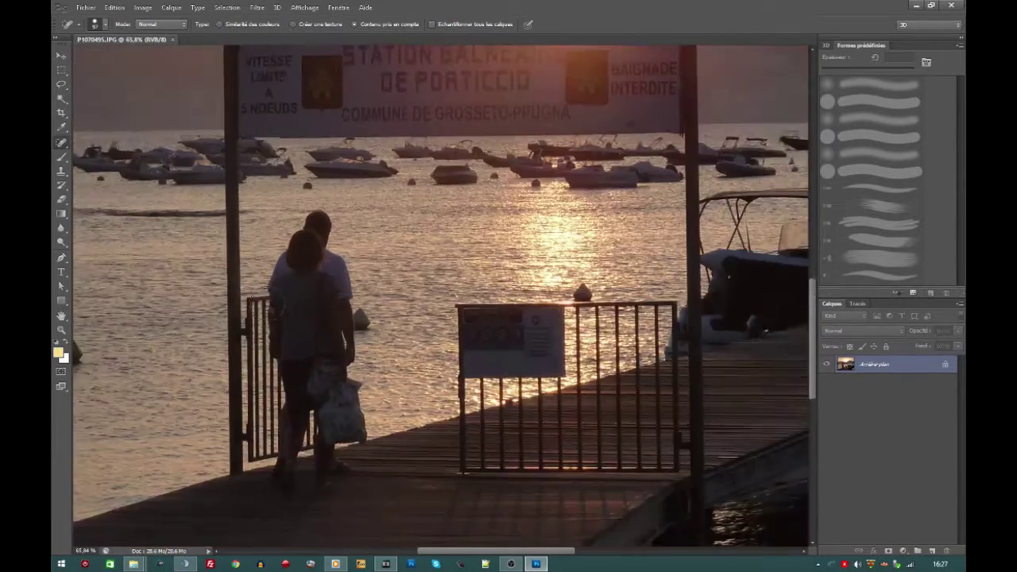
scroll(371, 228, up, 5)
scroll(371, 229, down, 3)
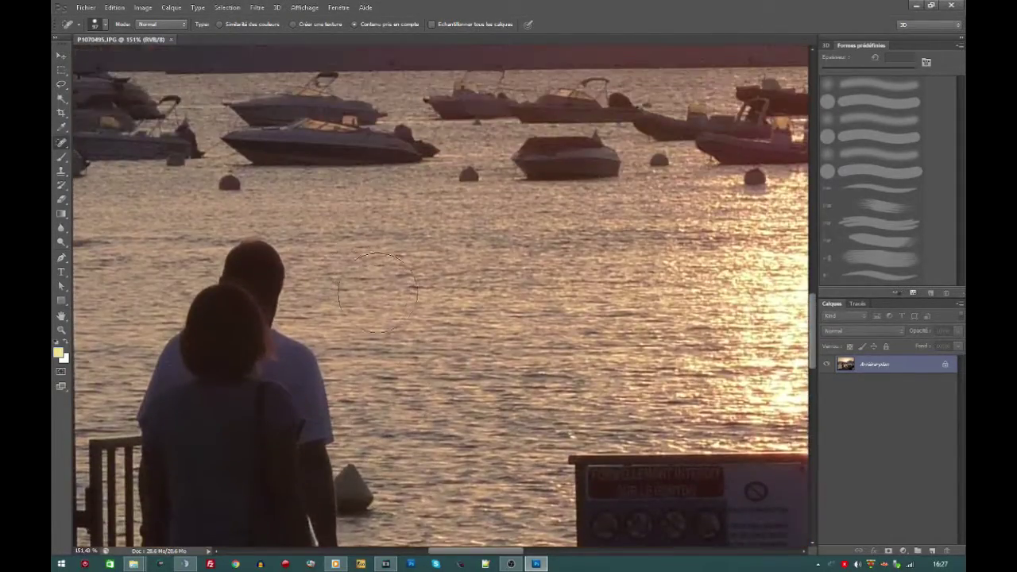
Convert the locked background into a normal layer with the default settings and duplicate it
double_click(951, 371)
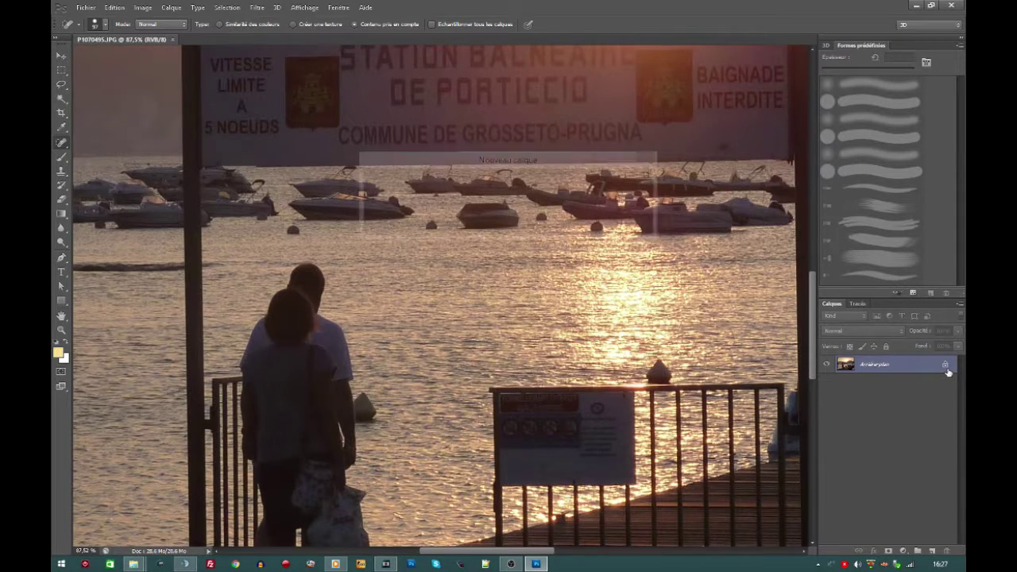
key(Return)
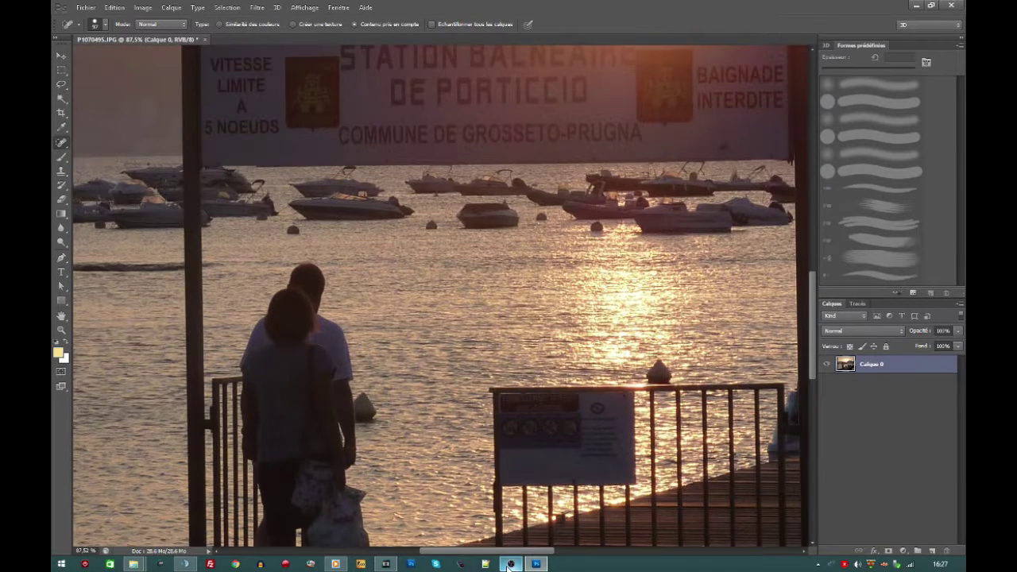
drag(511, 552, 403, 551)
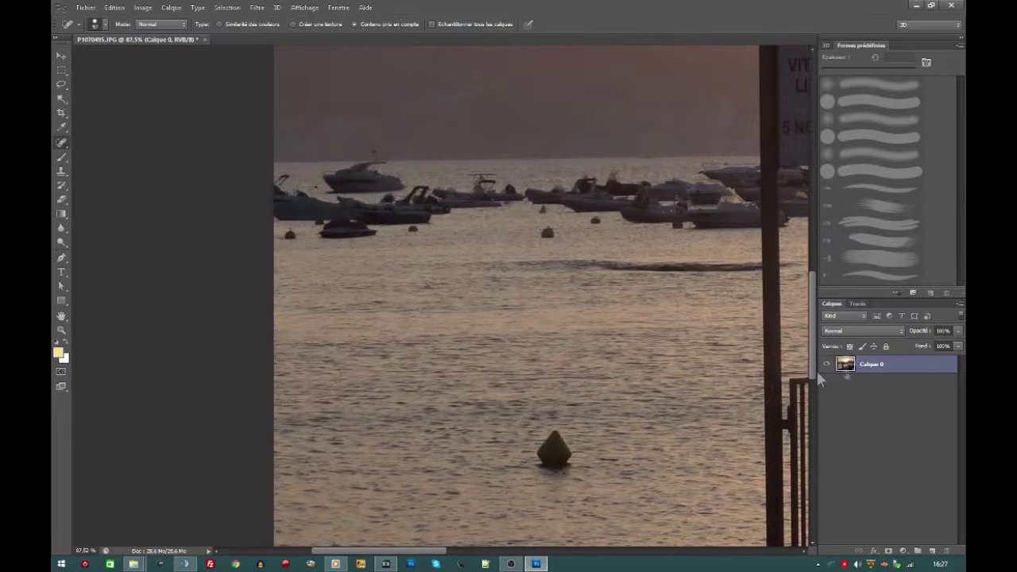
key(ctrl+j)
Lasso a wide area of water around the yellow buoy on the duplicate layer and invert the selection
scroll(604, 476, down, 2)
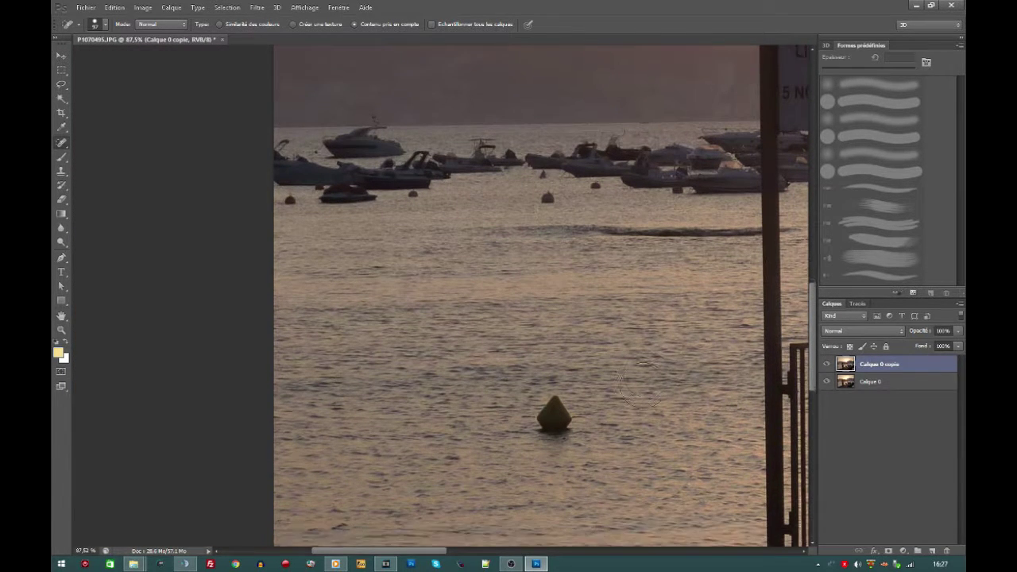
drag(430, 556, 460, 556)
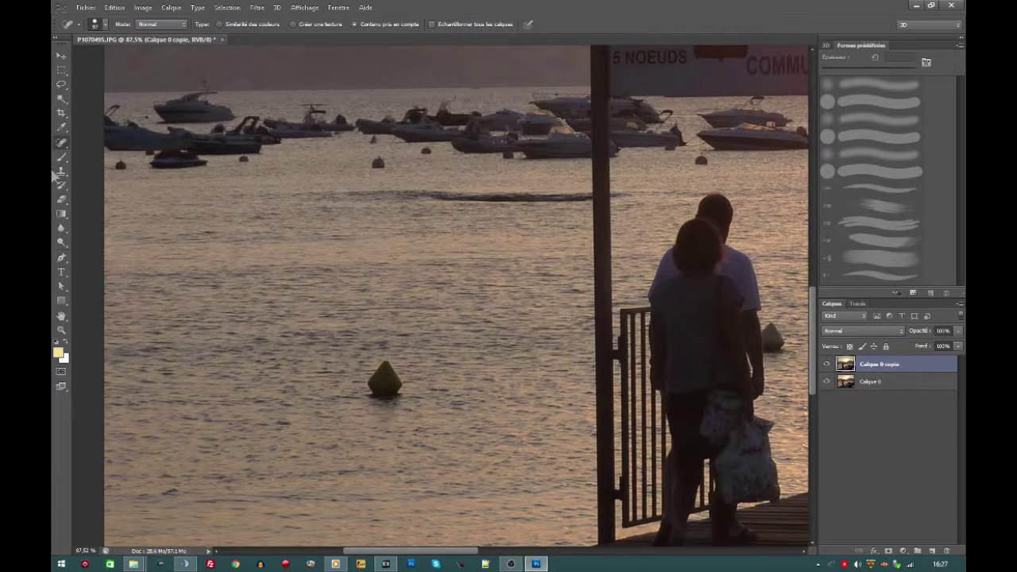
click(61, 84)
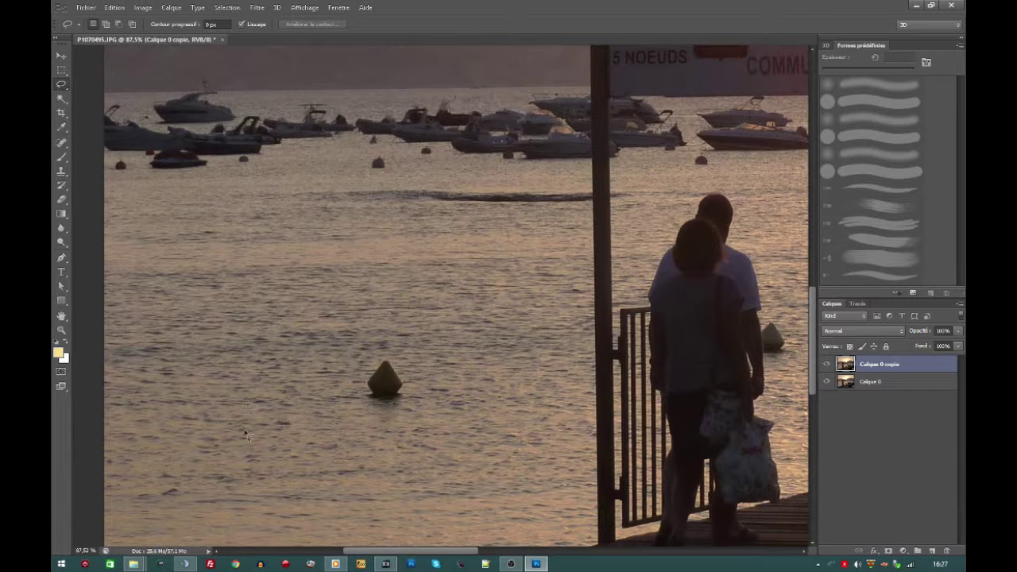
drag(492, 284, 474, 284)
right_click(477, 156)
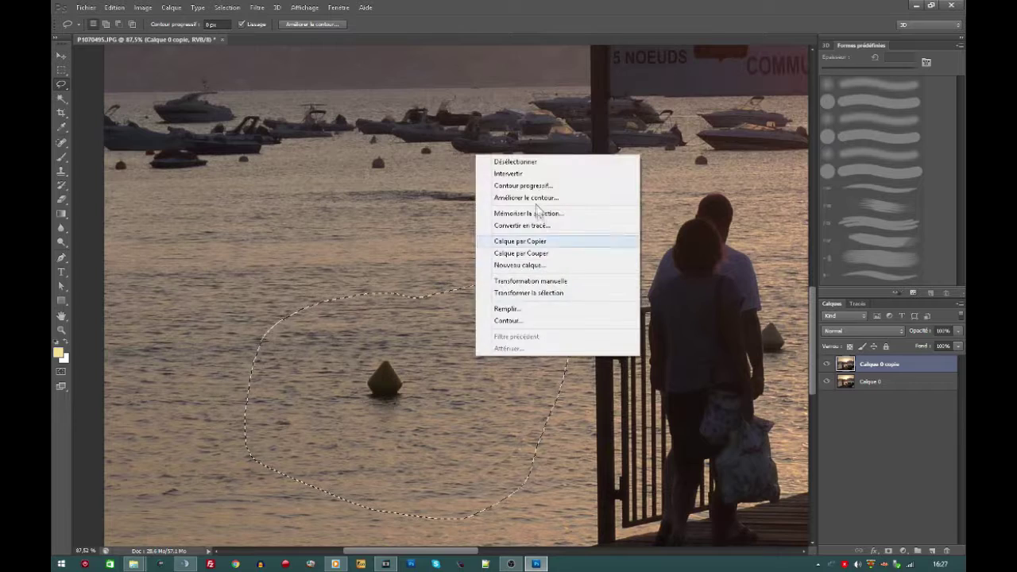
click(508, 174)
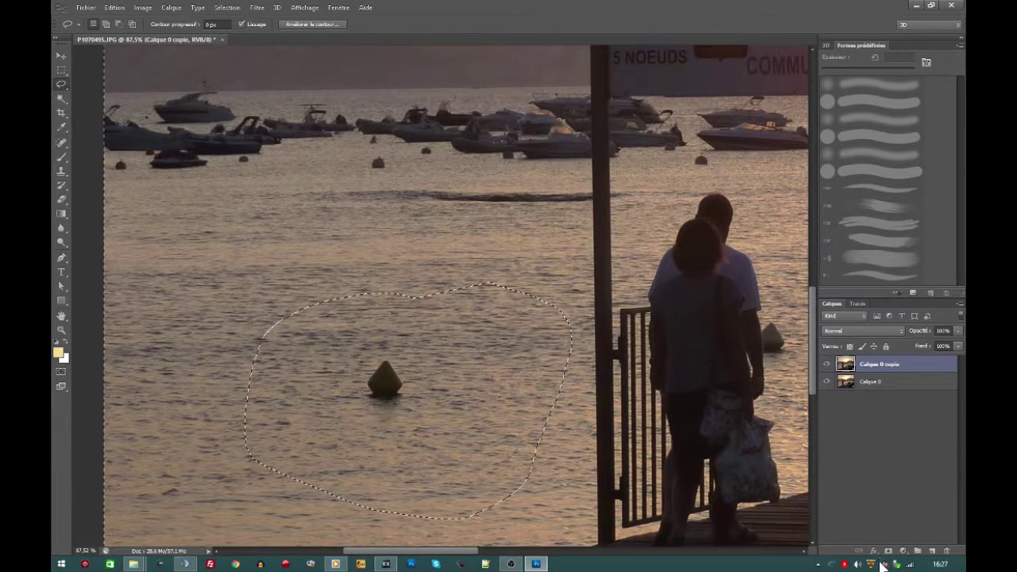
Mask the duplicate layer so only the lassoed water around the buoy shows, and hide the original layer beneath it
click(889, 551)
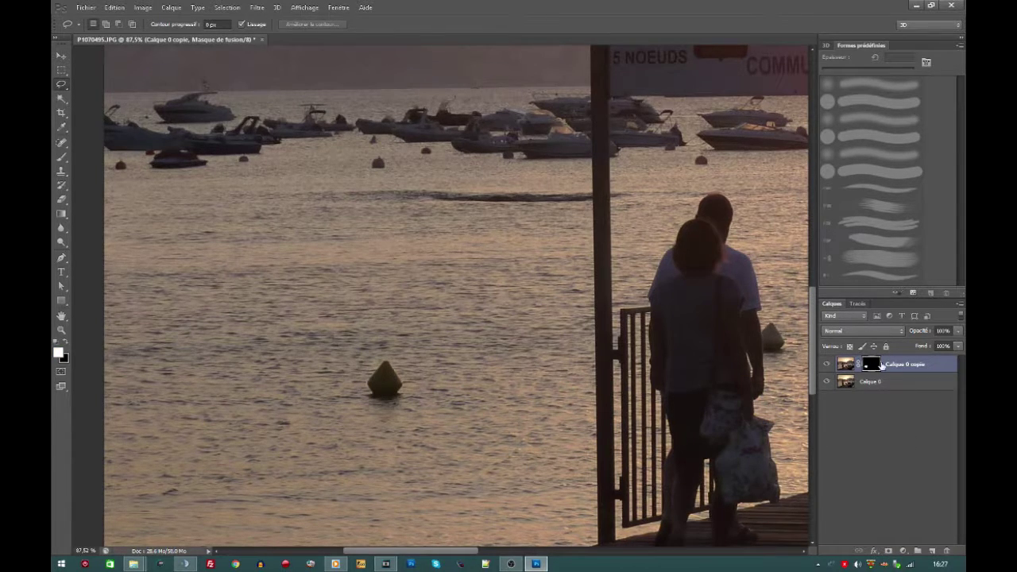
click(827, 383)
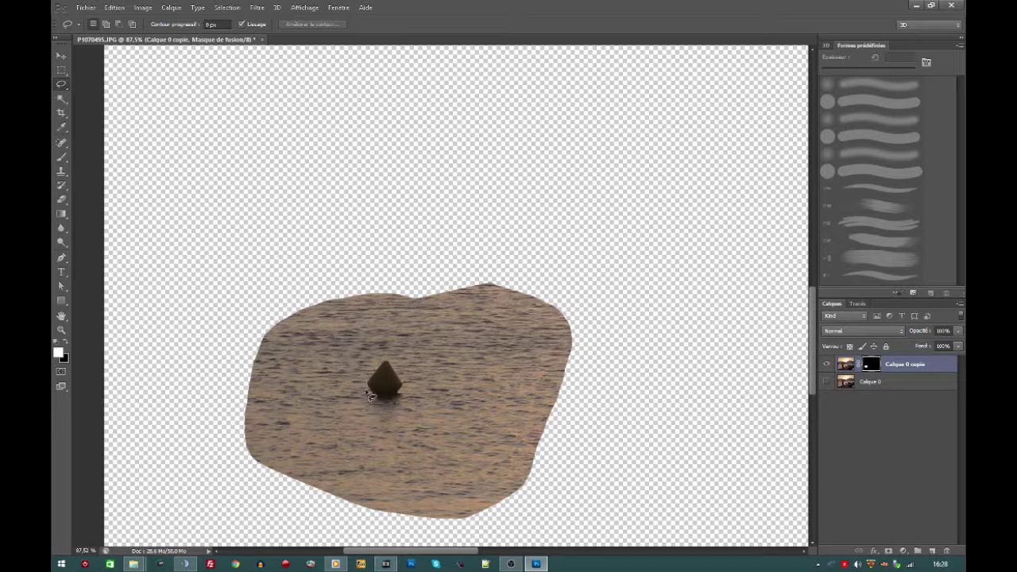
Lasso the buoy closely and make the duplicate layer's image active instead of its mask
mouse_move(404, 399)
mouse_down()
mouse_move(415, 370)
mouse_move(386, 364)
mouse_up()
key(ctrl+z)
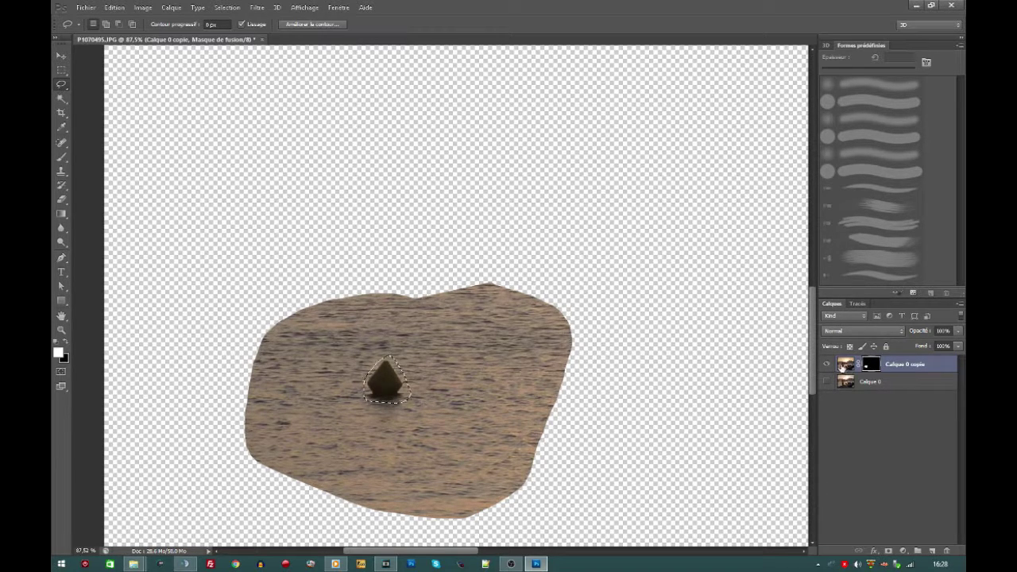
click(844, 366)
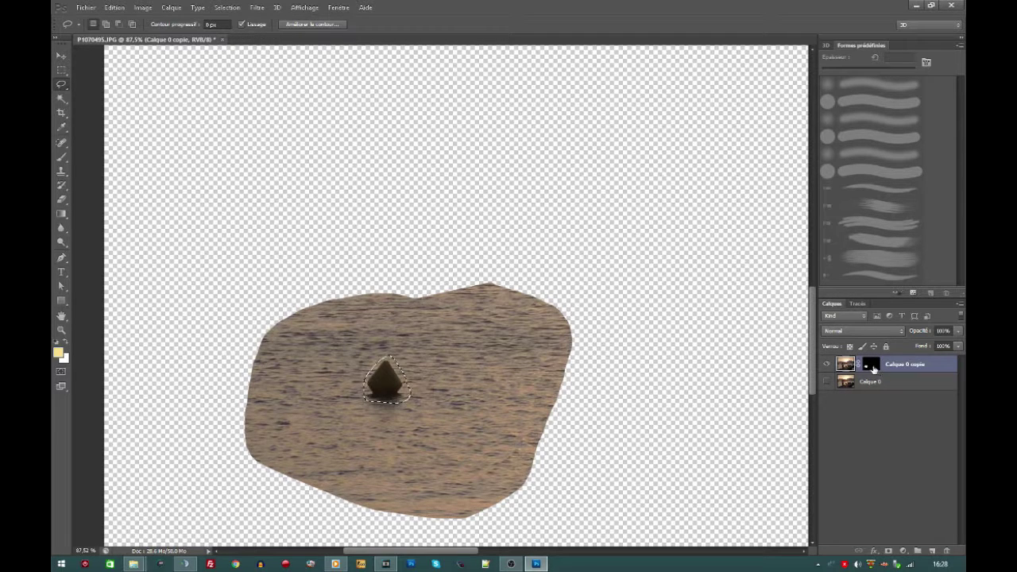
Fill the buoy selection using Content-Aware (Contenu pris en compte) in Normal mode at 100% opacity, and deselect it
click(114, 7)
click(125, 163)
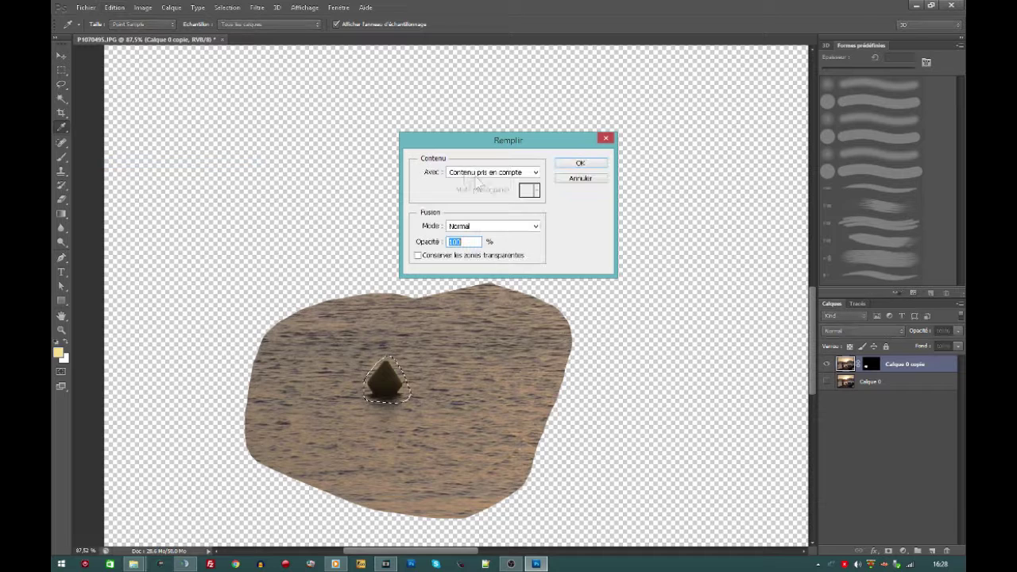
click(537, 172)
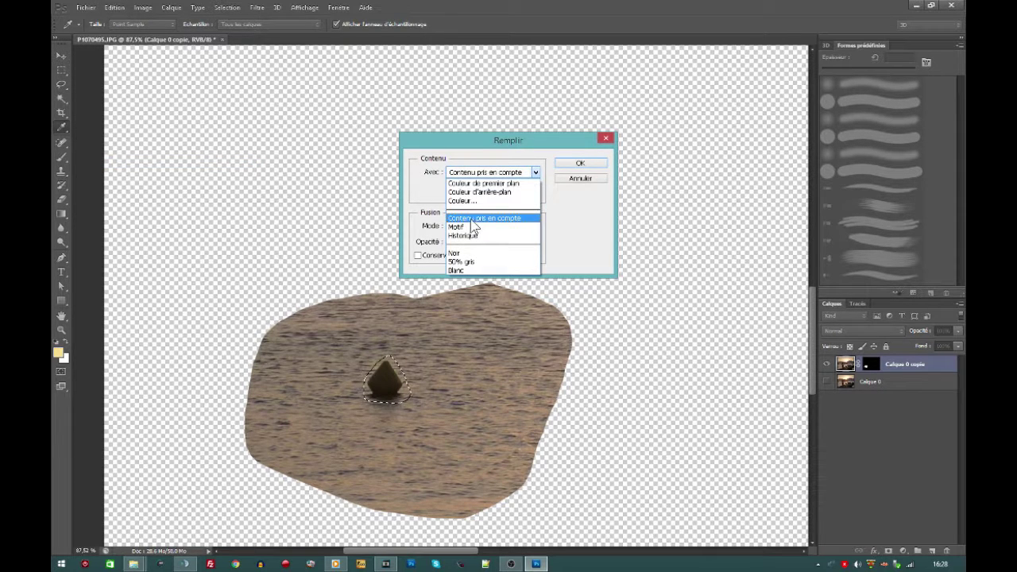
click(475, 182)
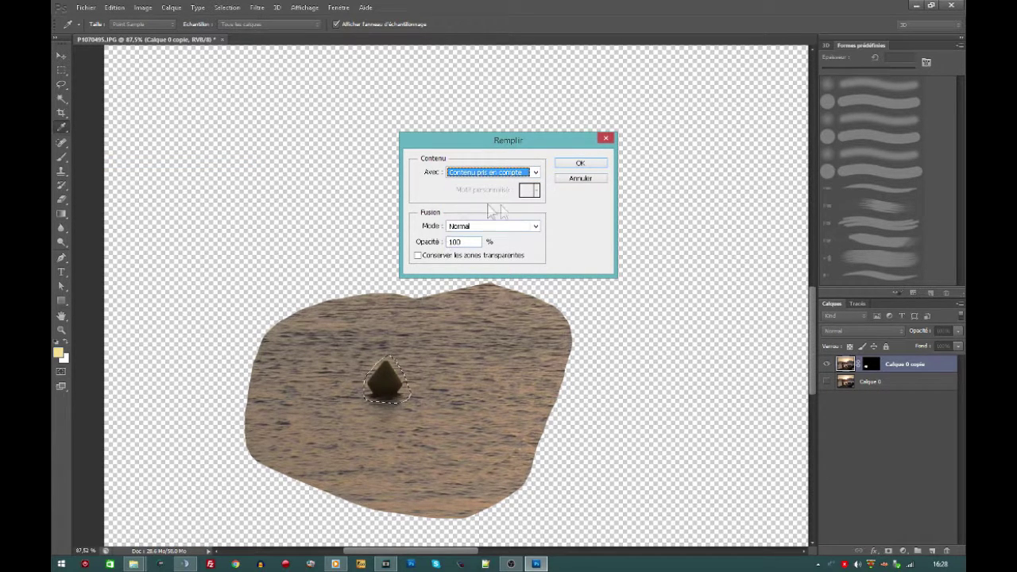
click(584, 163)
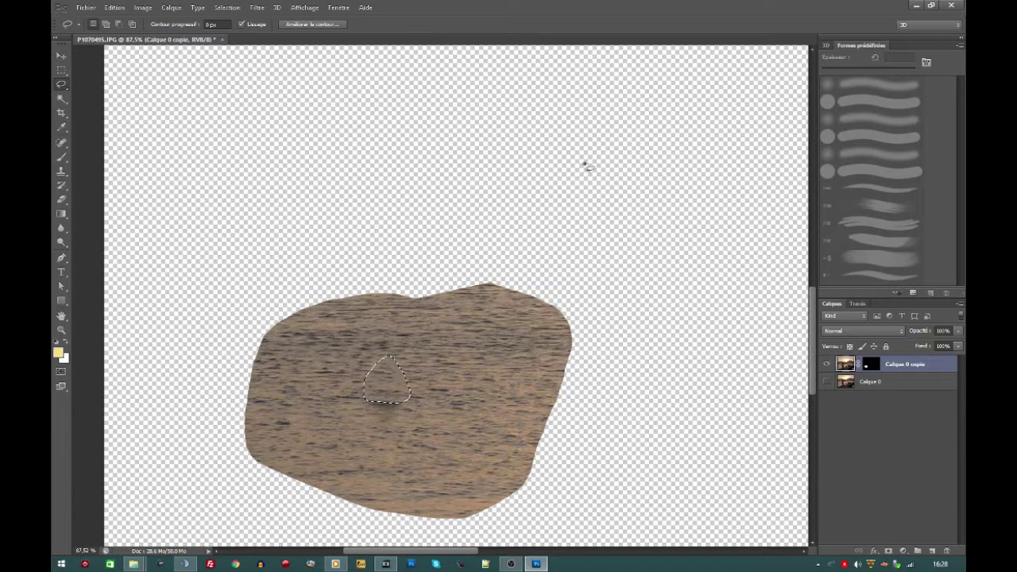
key(ctrl+d)
scroll(378, 392, down, 1)
scroll(379, 393, down, 1)
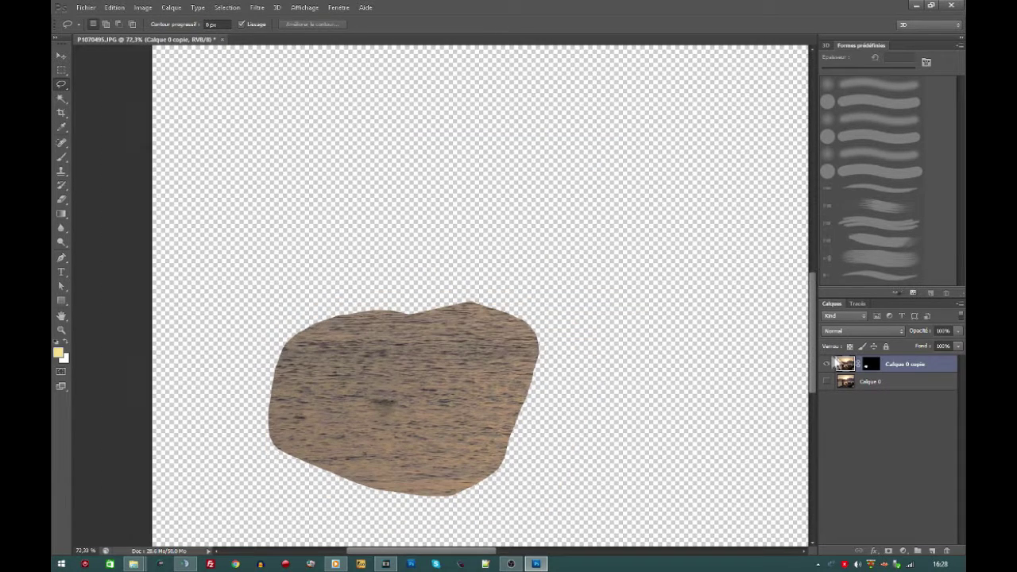
Show the original layer beneath again and examine the filled water where the buoy was
click(827, 381)
scroll(594, 360, down, 2)
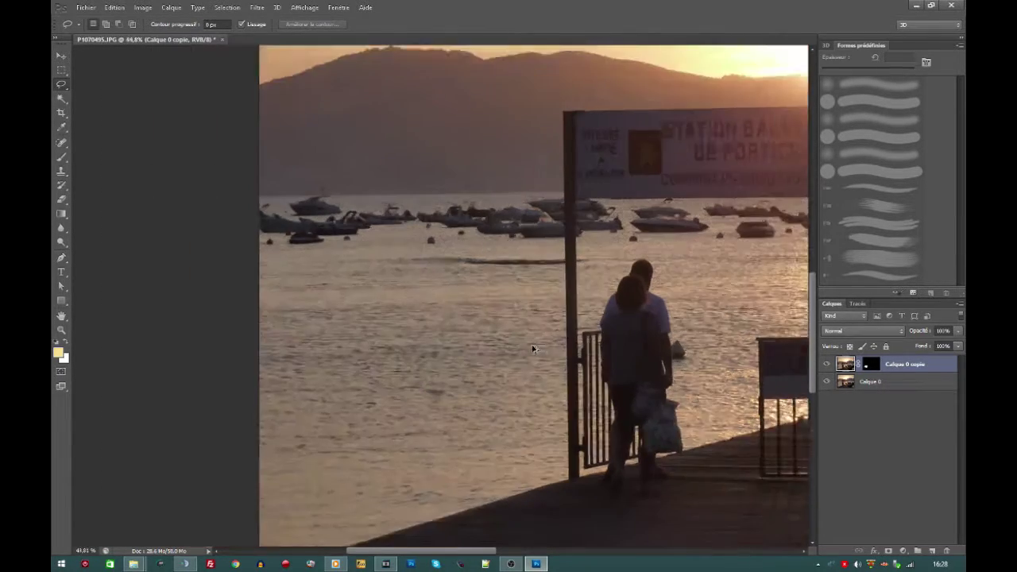
scroll(477, 379, up, 4)
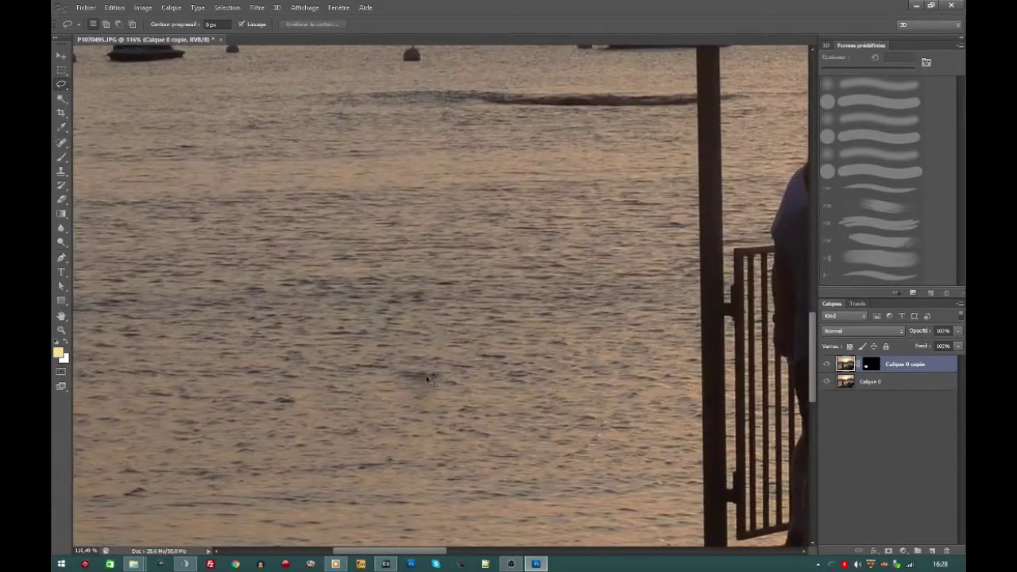
scroll(427, 379, down, 4)
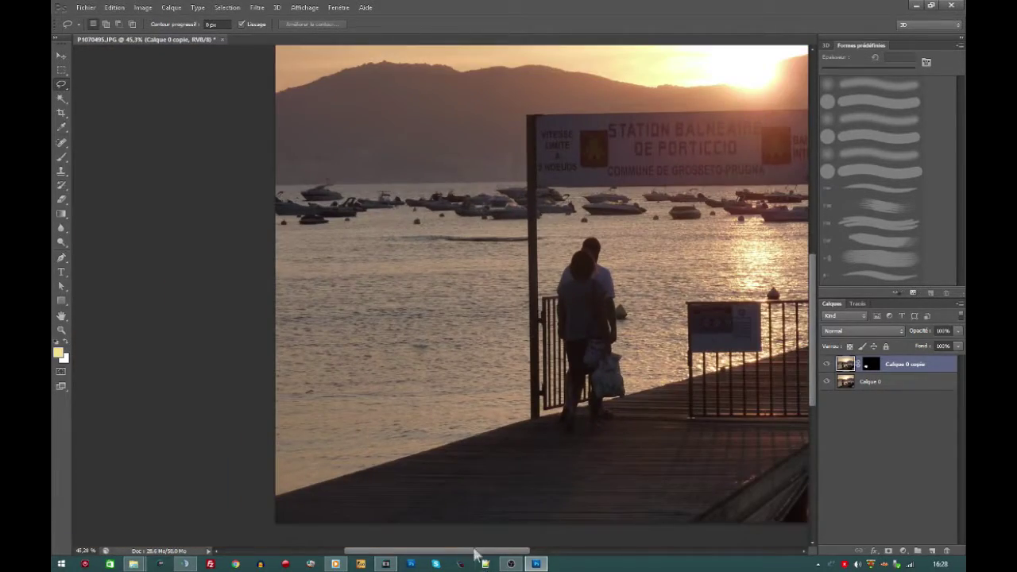
scroll(459, 479, up, 3)
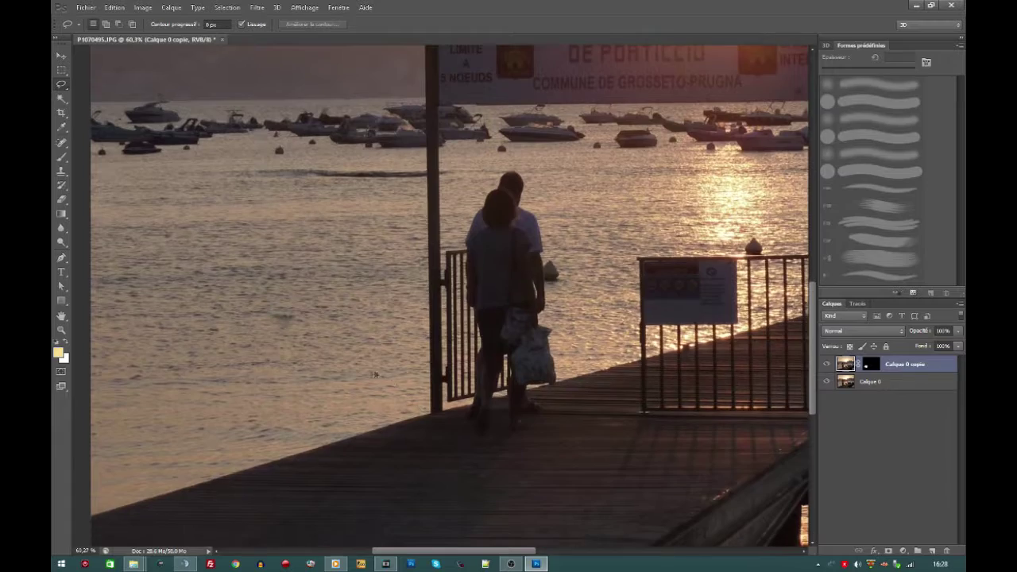
drag(482, 549, 556, 550)
scroll(421, 391, up, 4)
scroll(416, 455, down, 6)
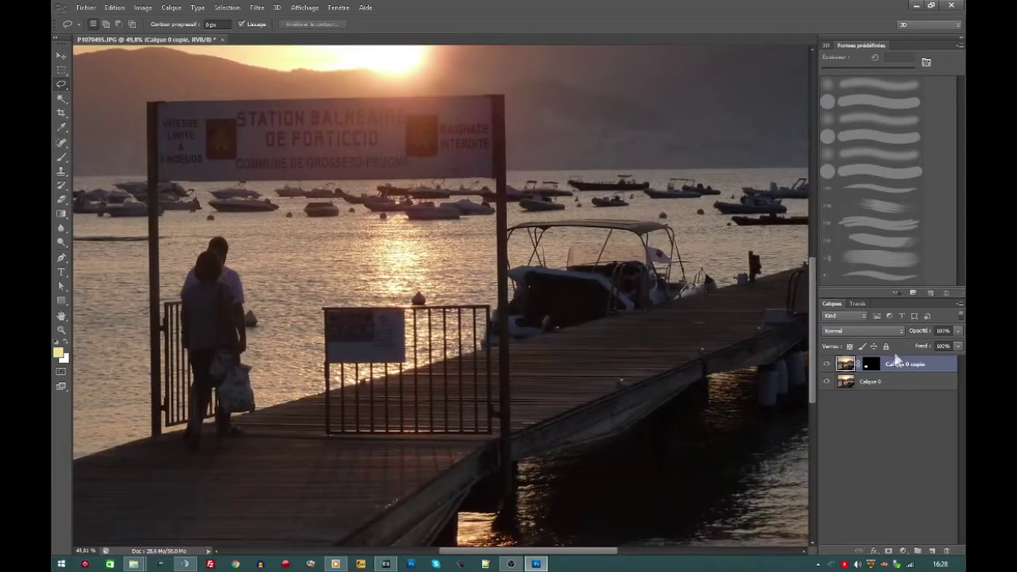
Delete the layer mask from the duplicate and merge the two layers into one
right_click(876, 369)
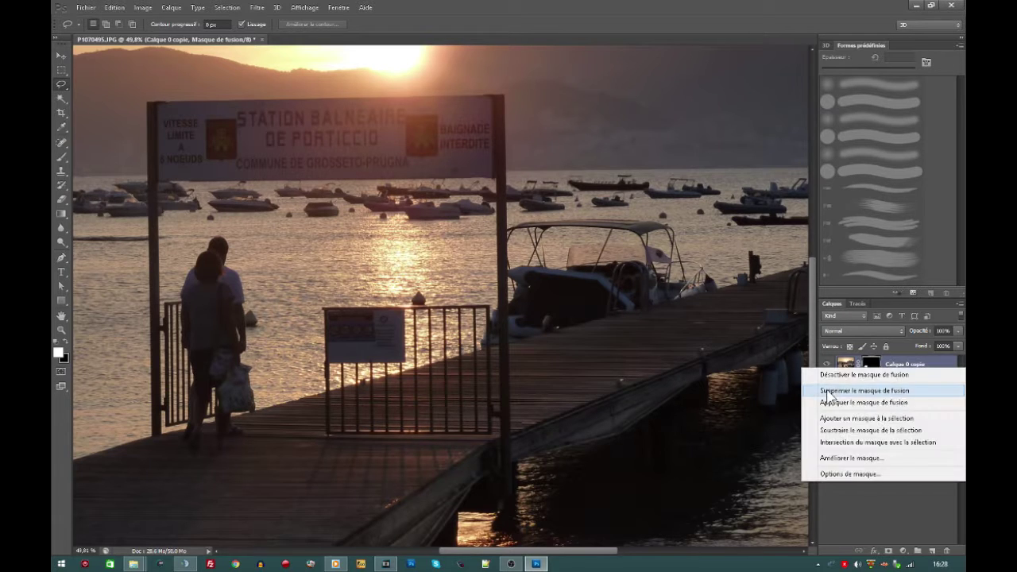
click(886, 387)
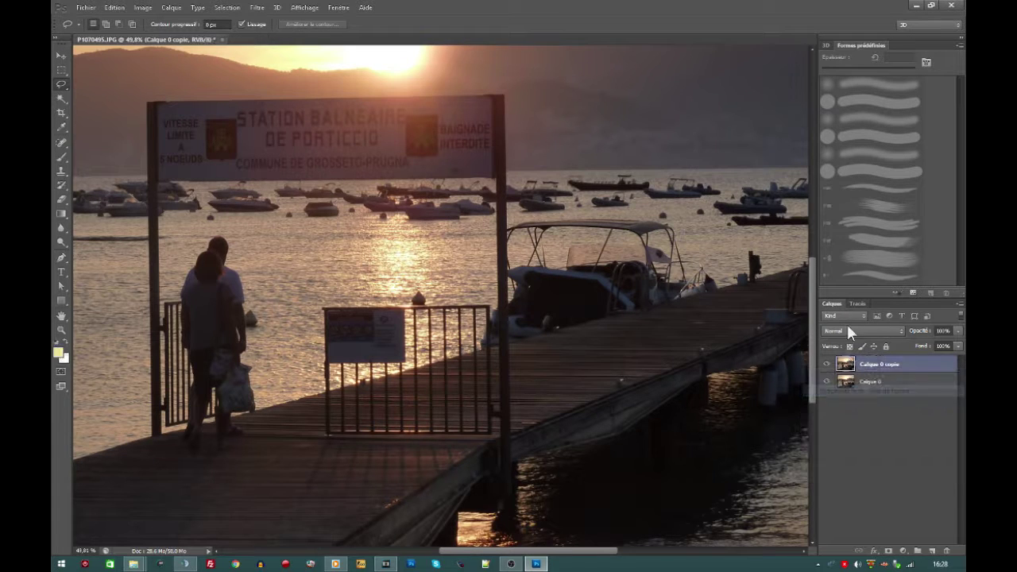
shift+click(878, 387)
right_click(897, 387)
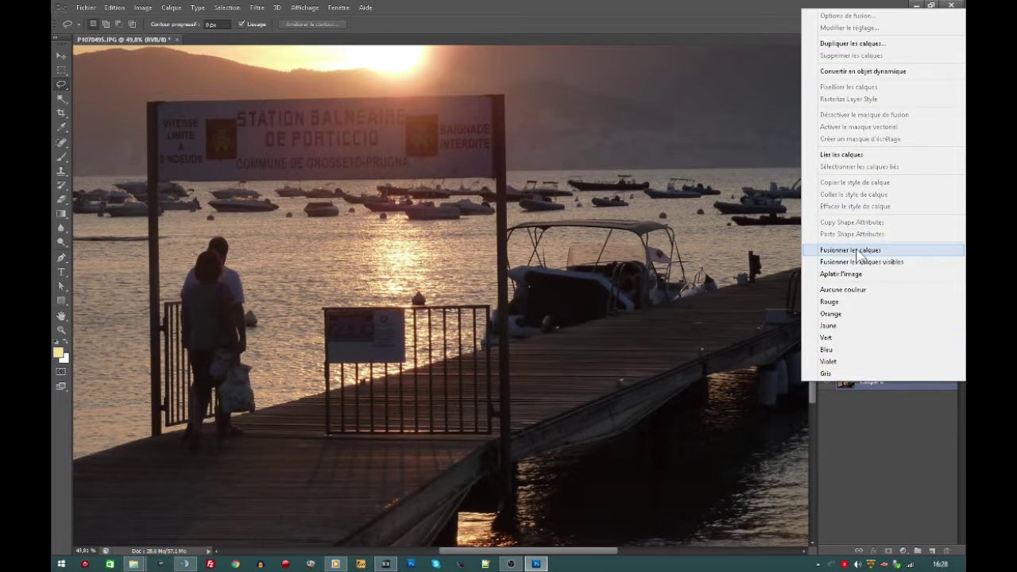
click(860, 255)
Duplicate the merged layer with the default settings
drag(578, 551, 512, 551)
drag(812, 274, 812, 251)
right_click(907, 361)
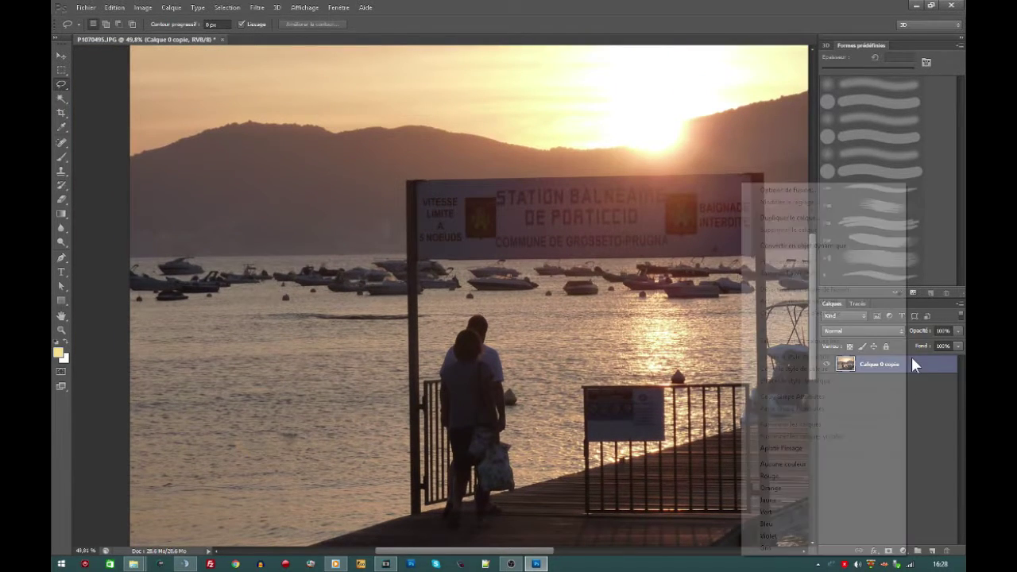
click(806, 222)
click(602, 172)
Lasso a wide area around the two overlapping boats beneath the sign, including water below them, and invert the selection
scroll(509, 304, up, 5)
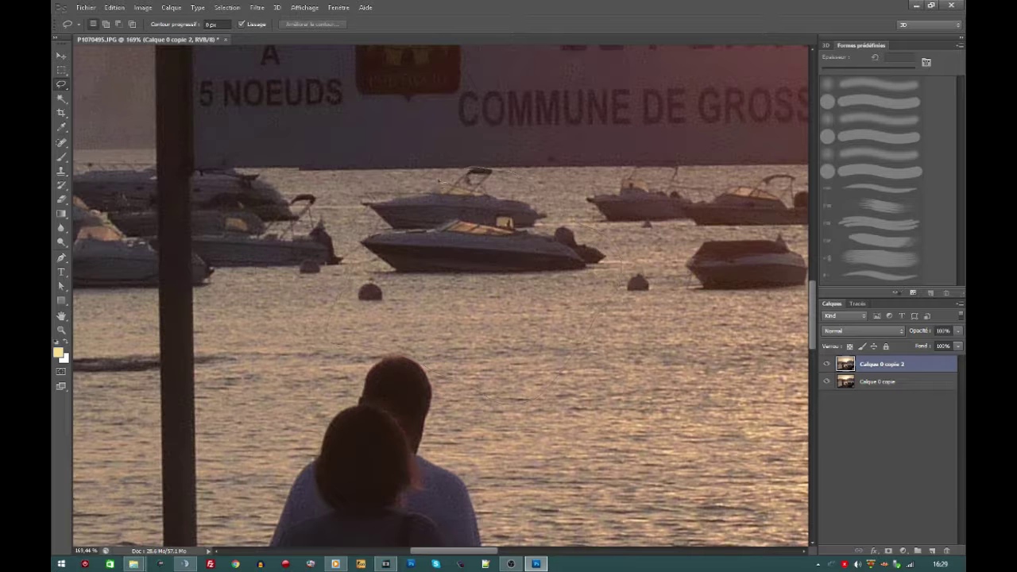
drag(377, 177, 382, 175)
right_click(528, 233)
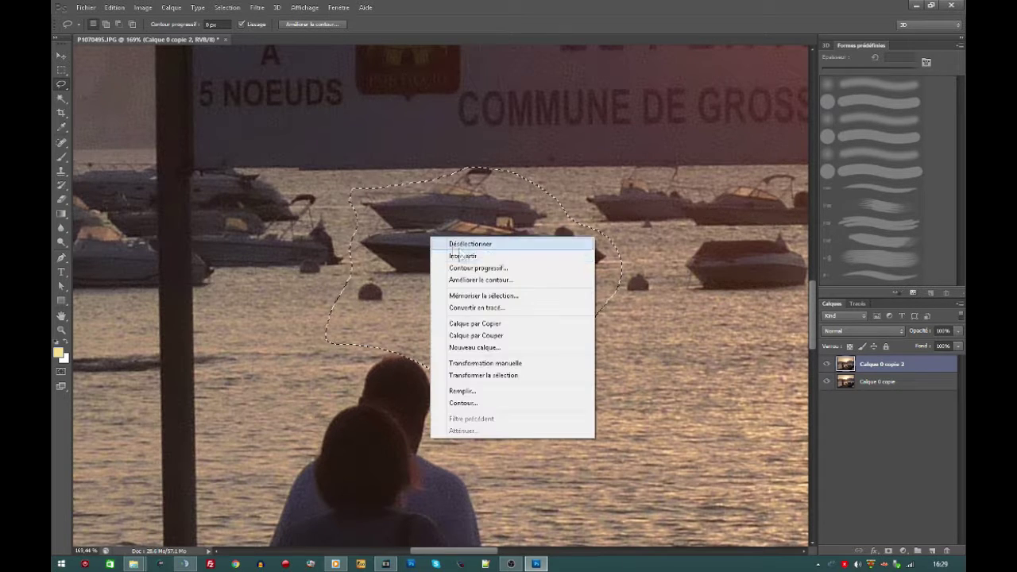
click(567, 256)
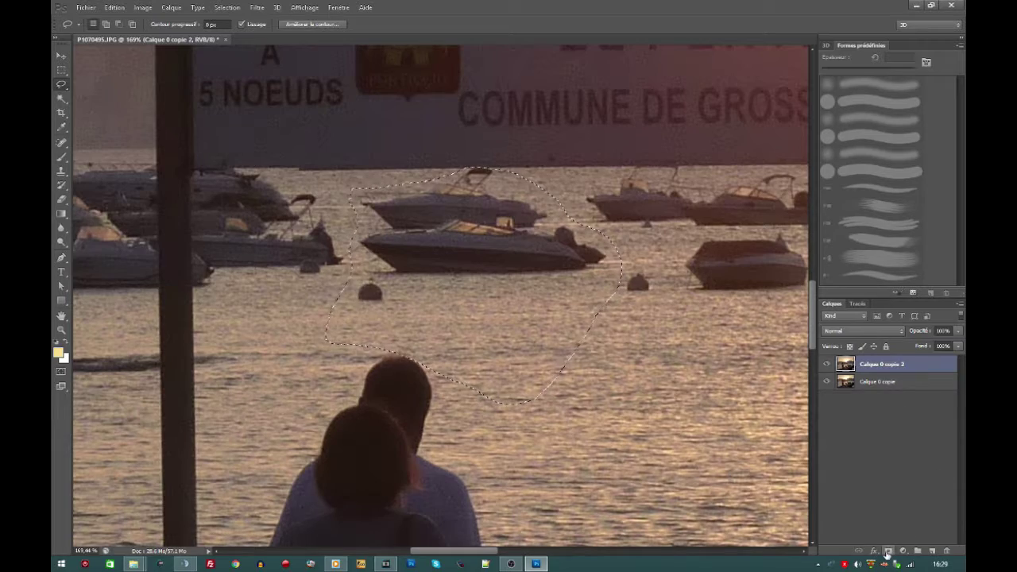
Mask the new duplicate so only the lassoed boat area shows, and hide the layer beneath it
click(889, 551)
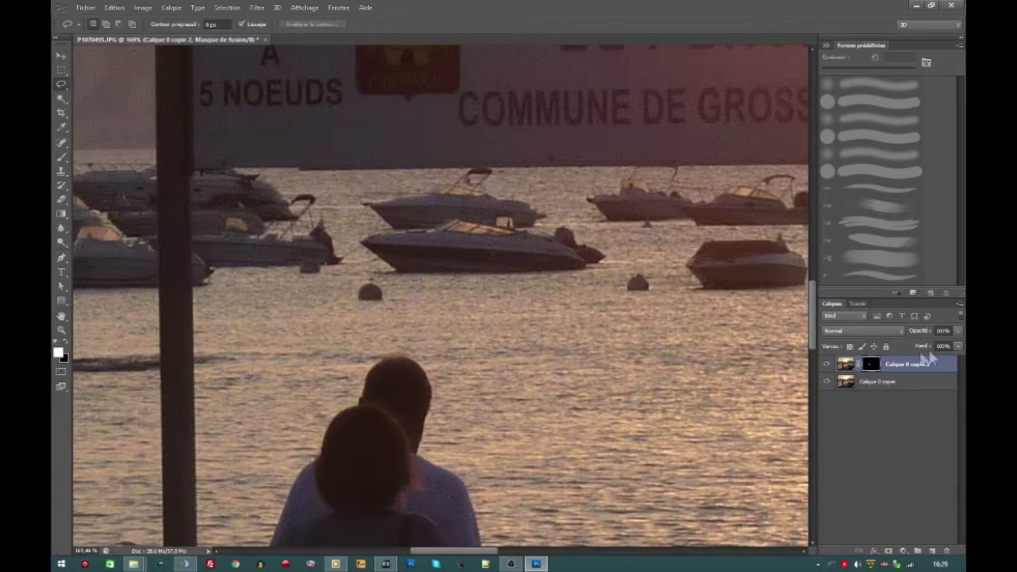
click(827, 382)
scroll(403, 256, up, 2)
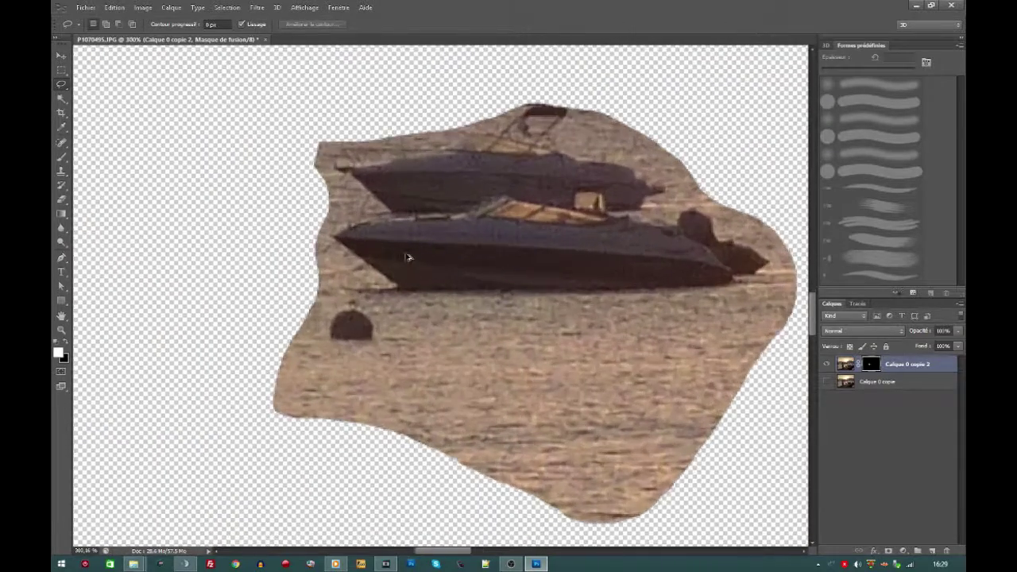
scroll(164, 128, up, 1)
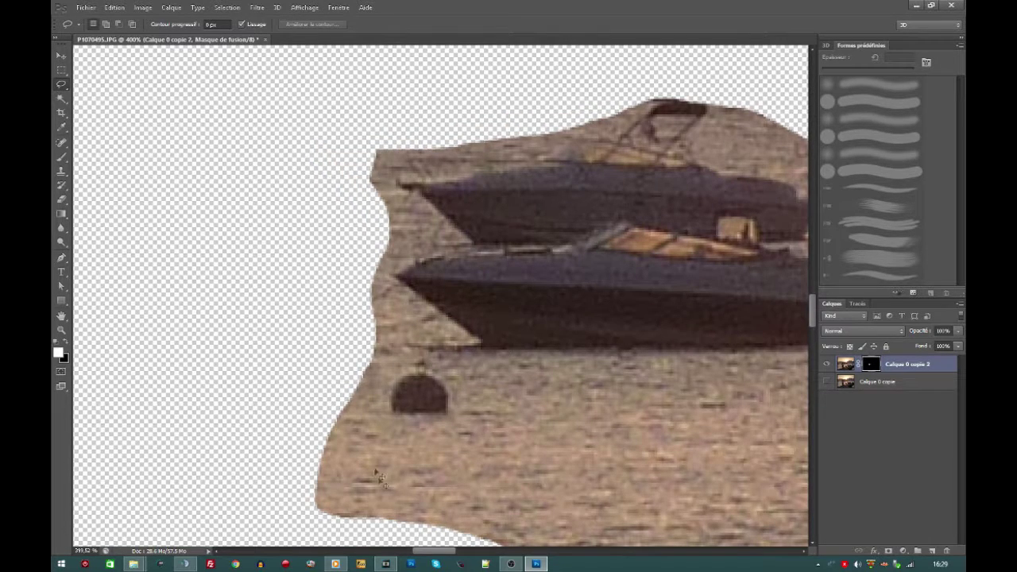
scroll(358, 466, right, 5)
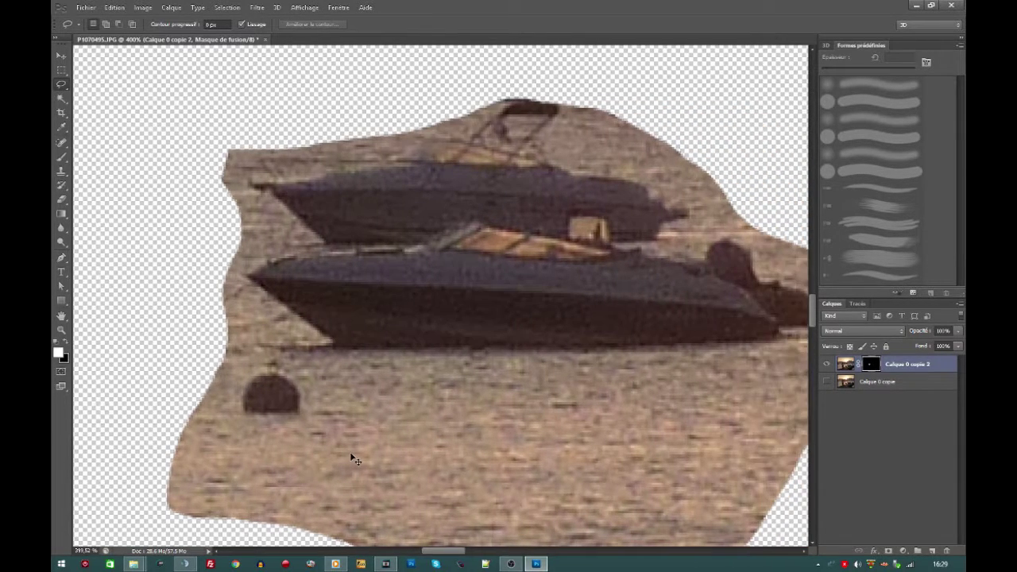
scroll(356, 460, right, 2)
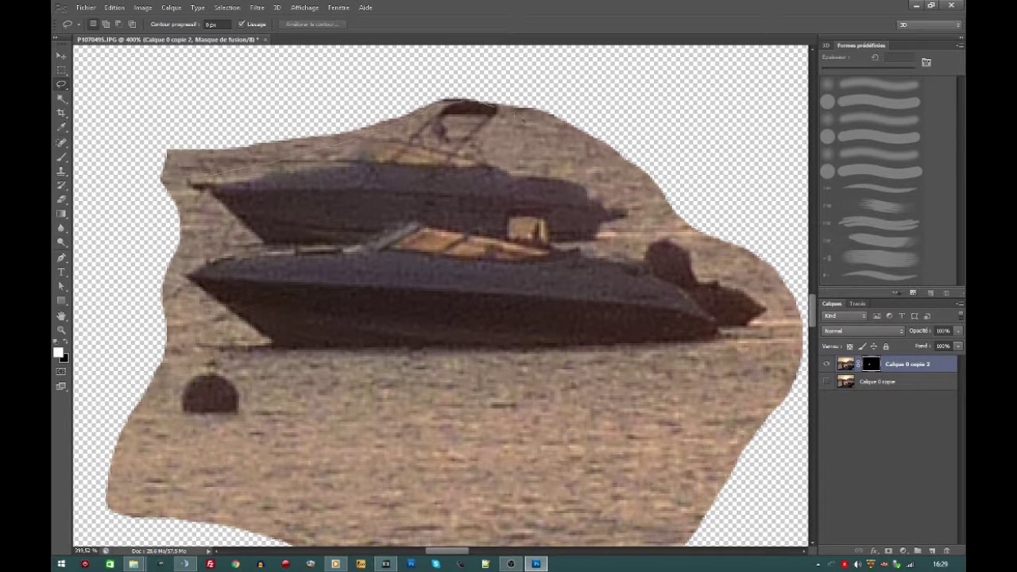
Lasso the two boats and the small round buoy closely, and make the duplicate layer's image active instead of its mask
mouse_move(632, 203)
mouse_down()
mouse_move(761, 285)
mouse_move(777, 325)
mouse_move(710, 359)
mouse_move(472, 382)
mouse_up()
drag(195, 198, 191, 190)
scroll(352, 274, down, 3)
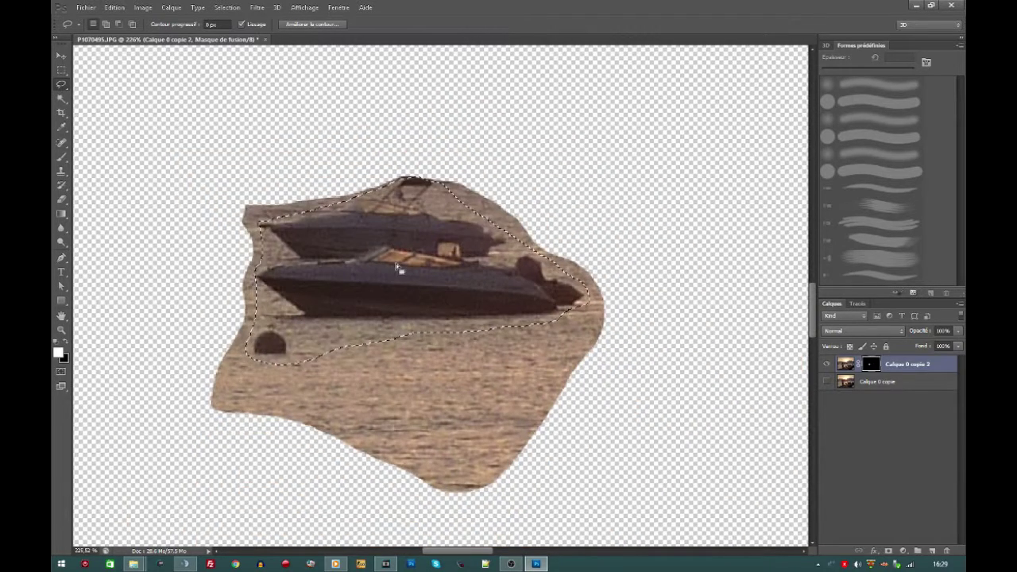
click(847, 366)
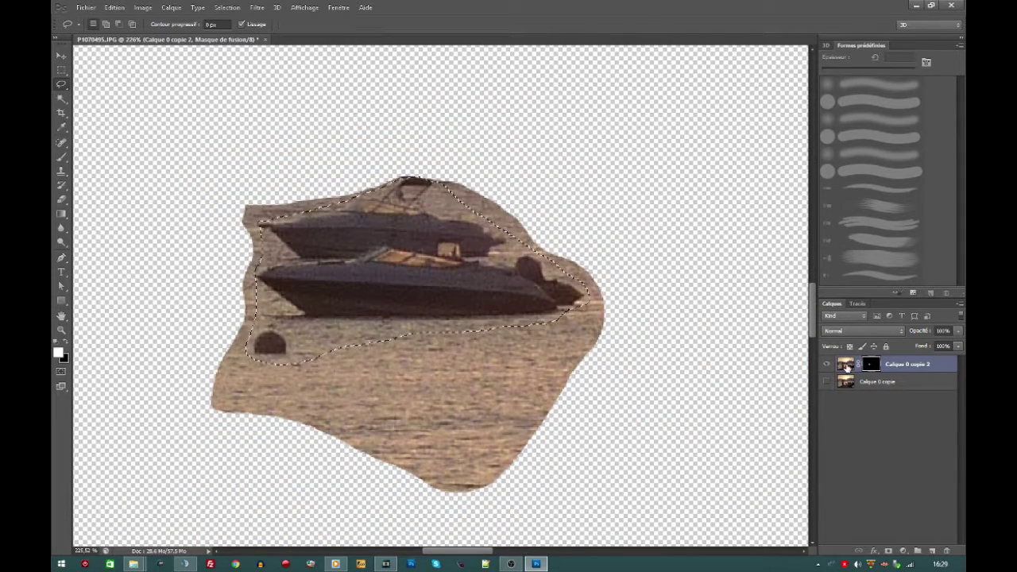
Fill the selected boats and round buoy with Content-Aware water and deselect the area
click(116, 7)
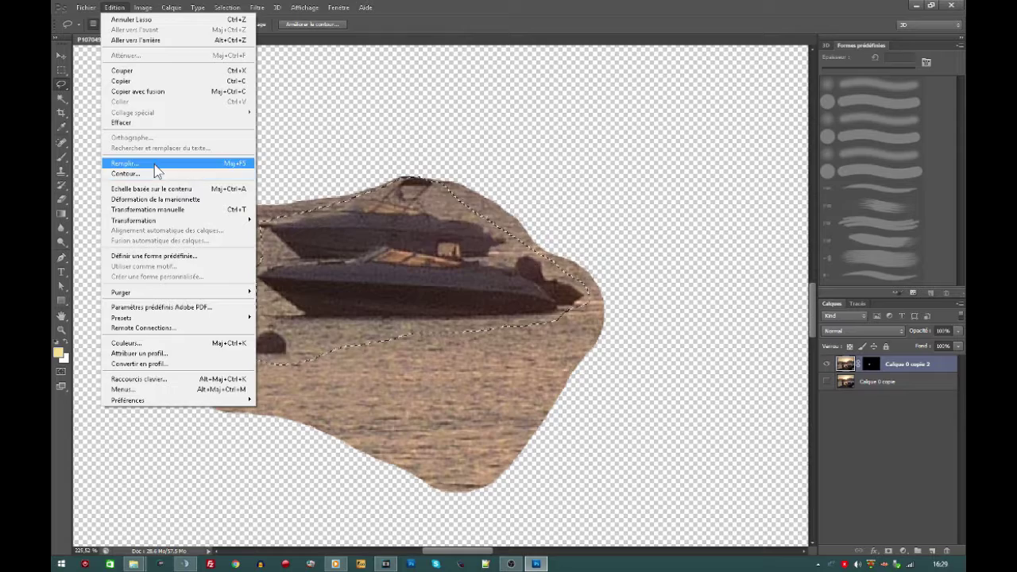
click(157, 164)
click(583, 164)
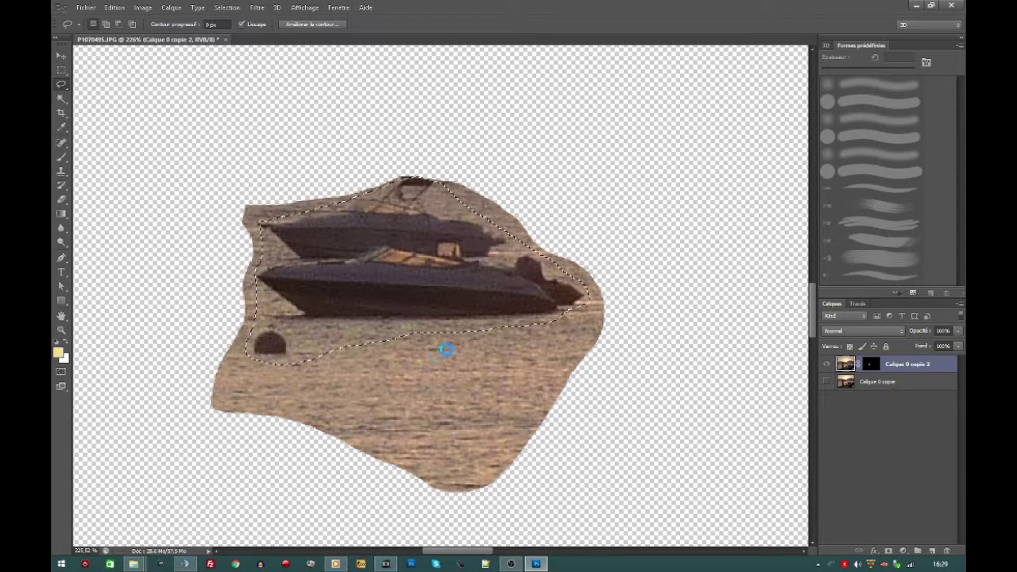
scroll(415, 303, down, 1)
key(ctrl+d)
Show the layer beneath again and check how the filled boat area blends with the surrounding water
click(826, 381)
scroll(484, 309, down, 1)
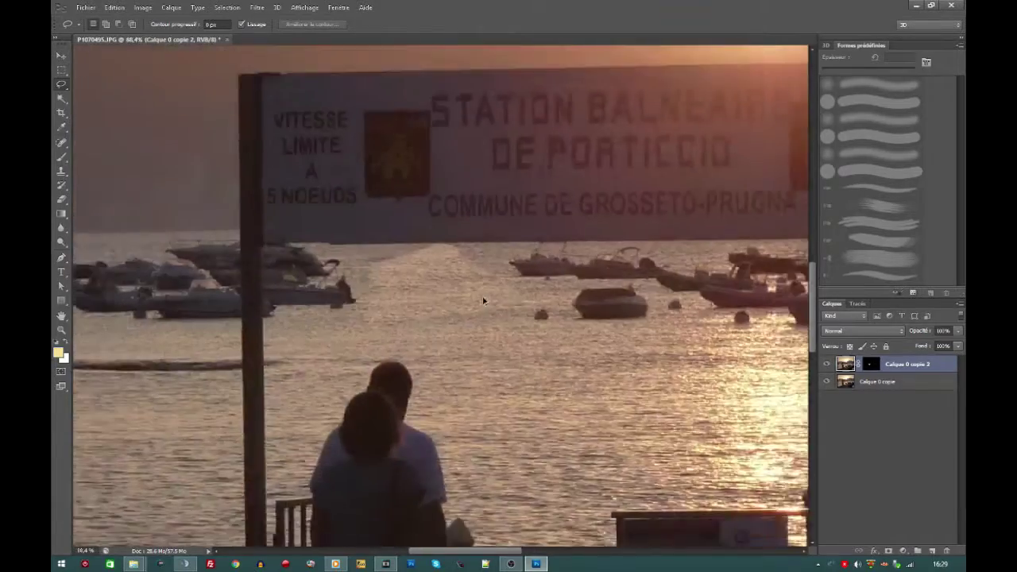
scroll(484, 309, up, 2)
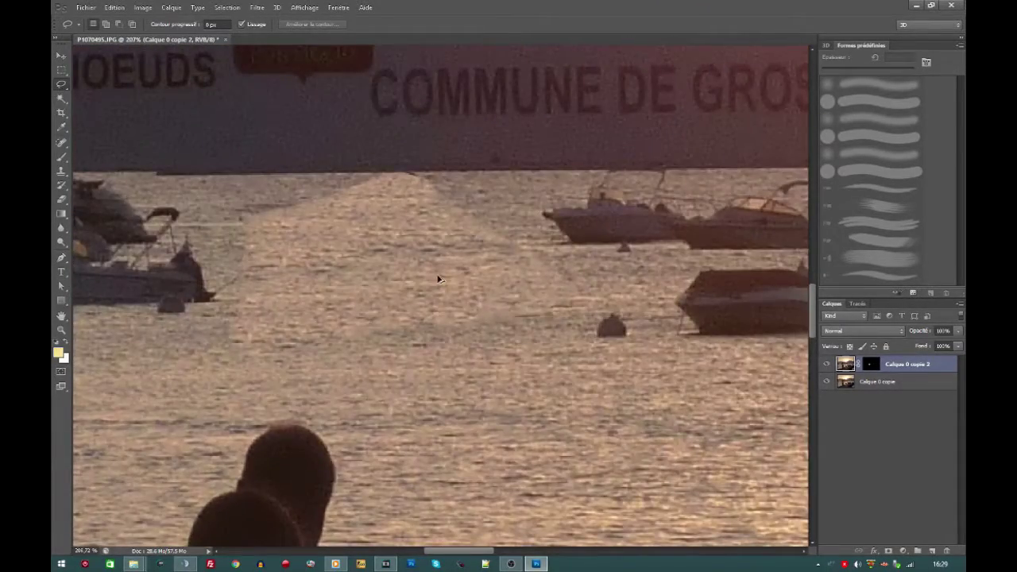
scroll(437, 279, down, 5)
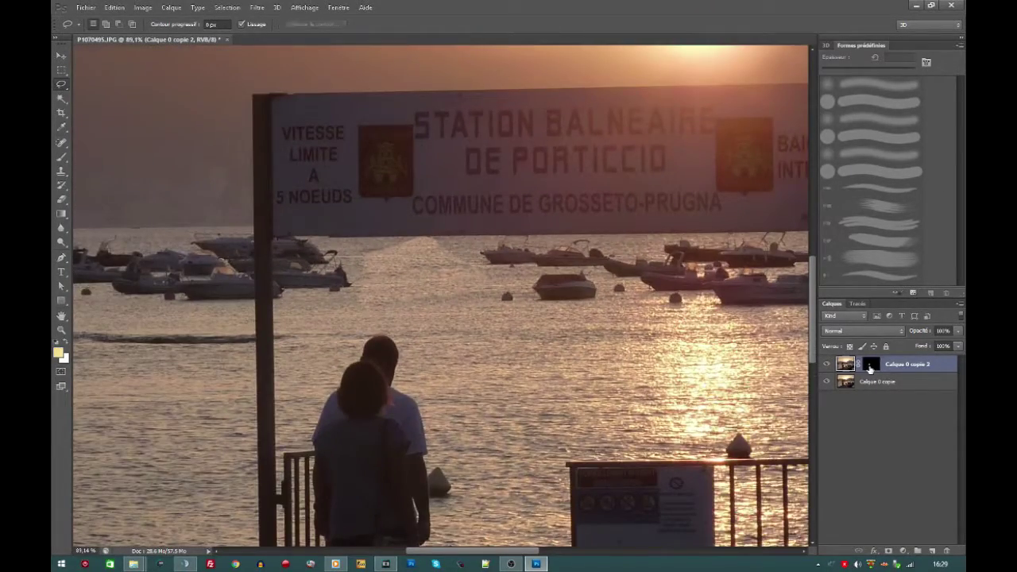
Delete the mask from the boat-removal layer and merge it with the layer beneath
right_click(863, 363)
click(856, 392)
ctrl+click(883, 383)
right_click(883, 382)
click(845, 252)
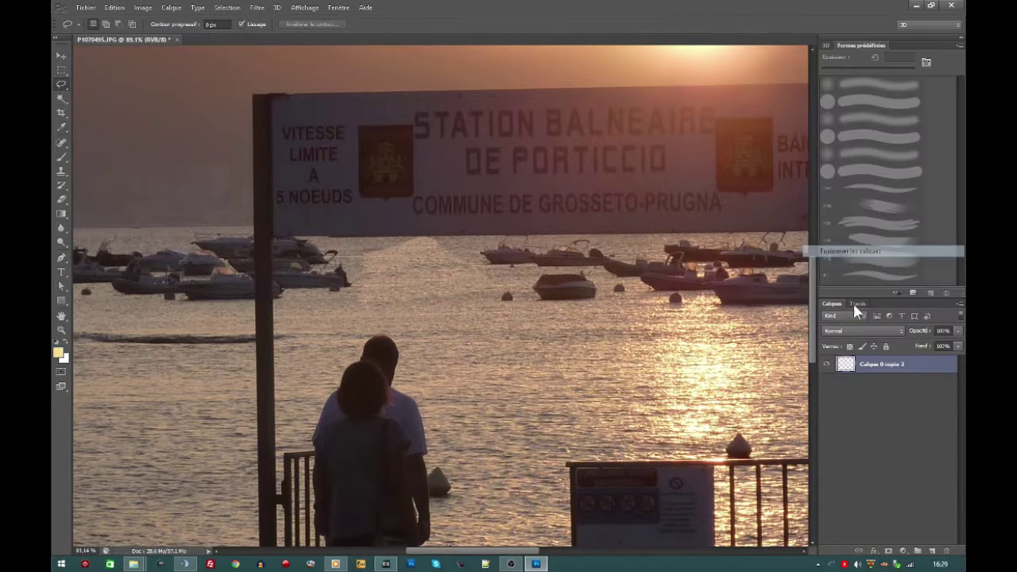
Dab with the Content-Aware Spot Healing Brush over the light patch and visible fill edges in the water below the sign
scroll(533, 348, up, 4)
scroll(290, 288, up, 1)
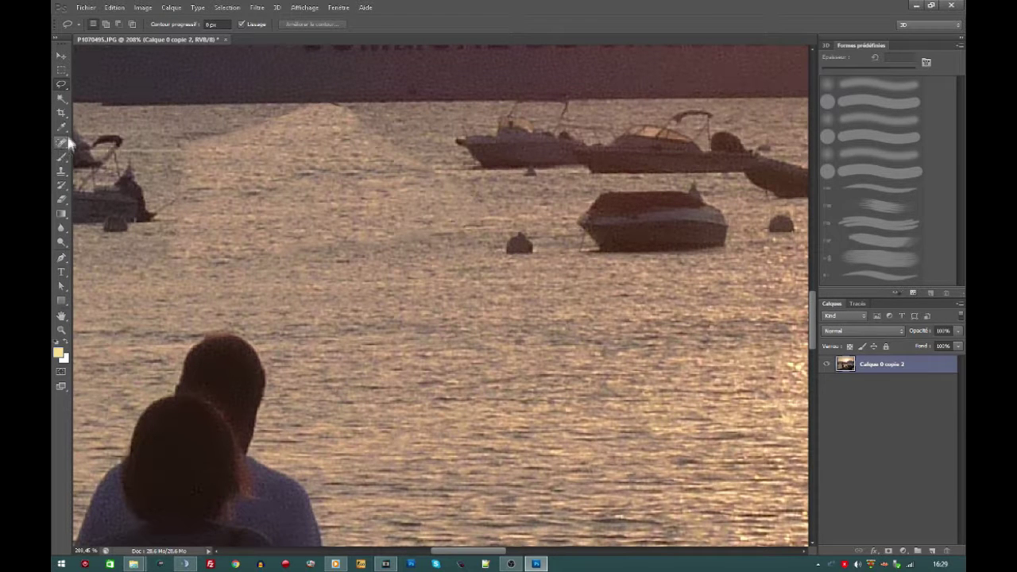
click(64, 145)
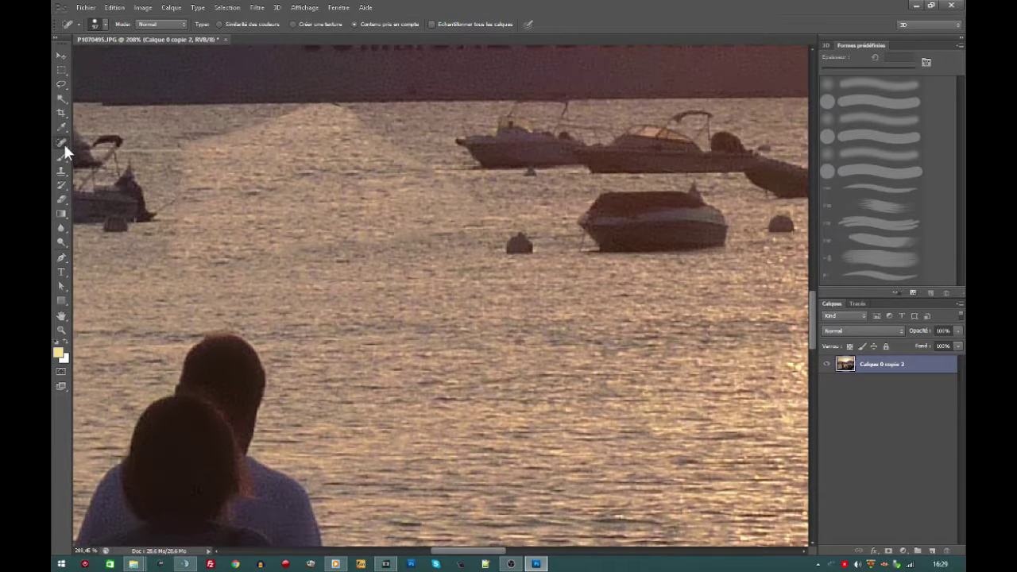
right_click(63, 147)
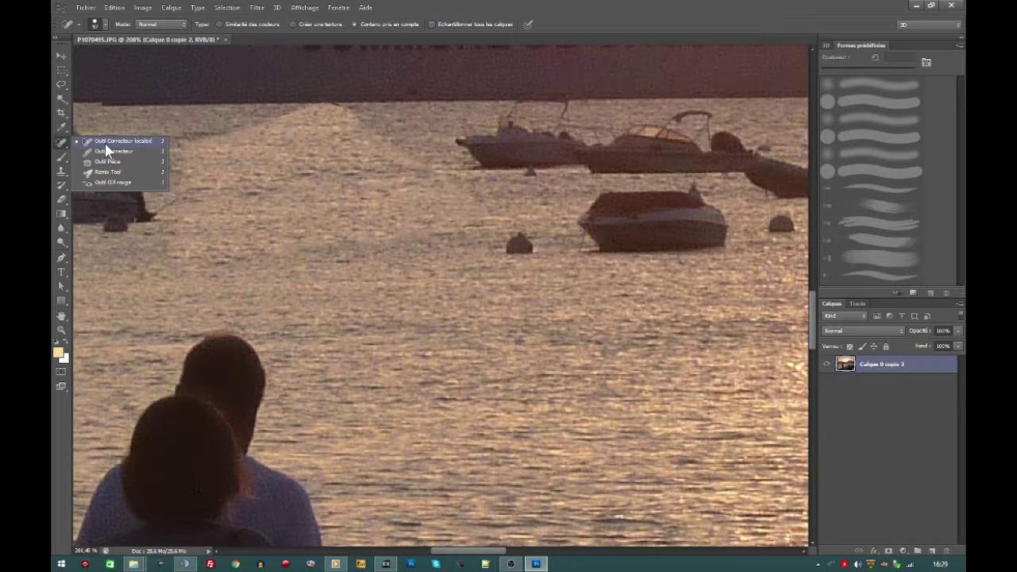
click(352, 257)
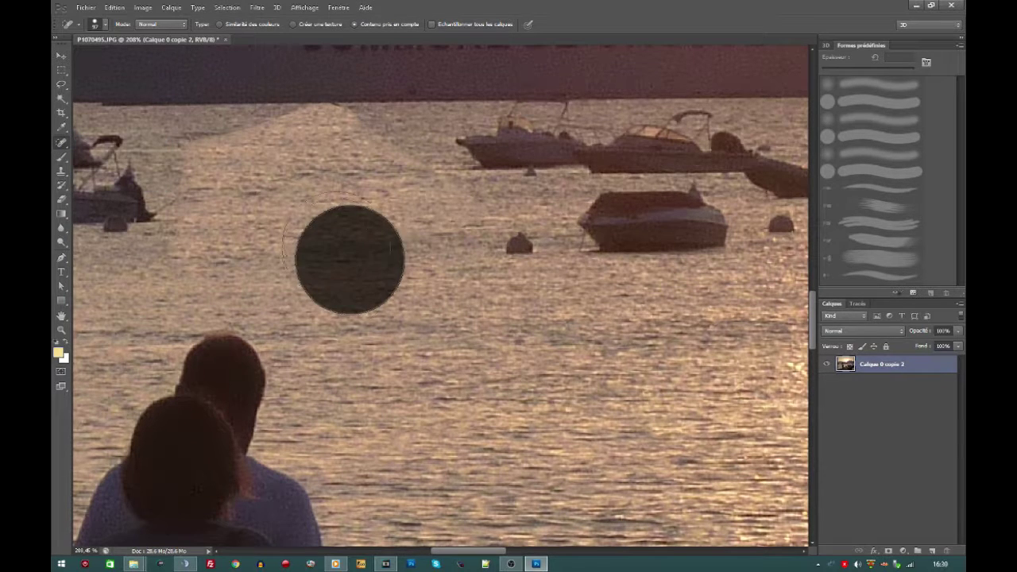
click(290, 221)
click(223, 240)
click(208, 168)
click(269, 169)
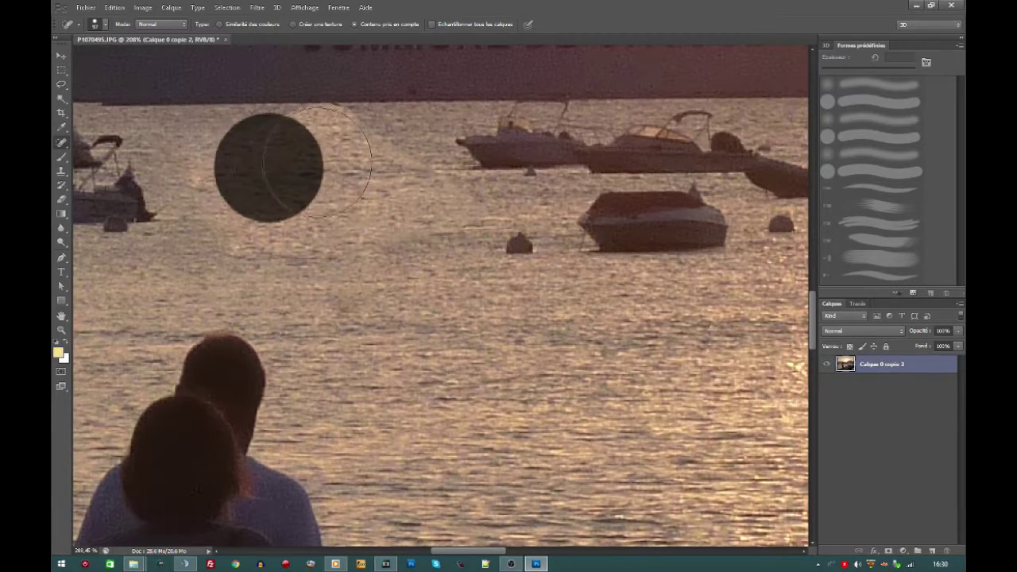
click(318, 161)
click(363, 164)
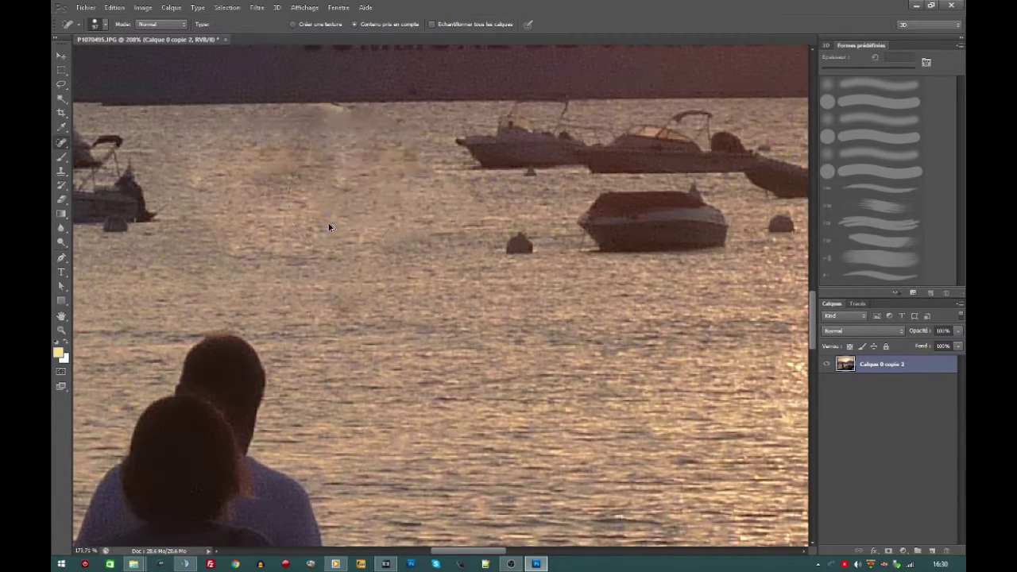
Spot-heal the remaining blurry smudges in the water just under the sign, between the two groups of boats
scroll(329, 224, down, 3)
scroll(320, 215, down, 2)
scroll(326, 206, up, 5)
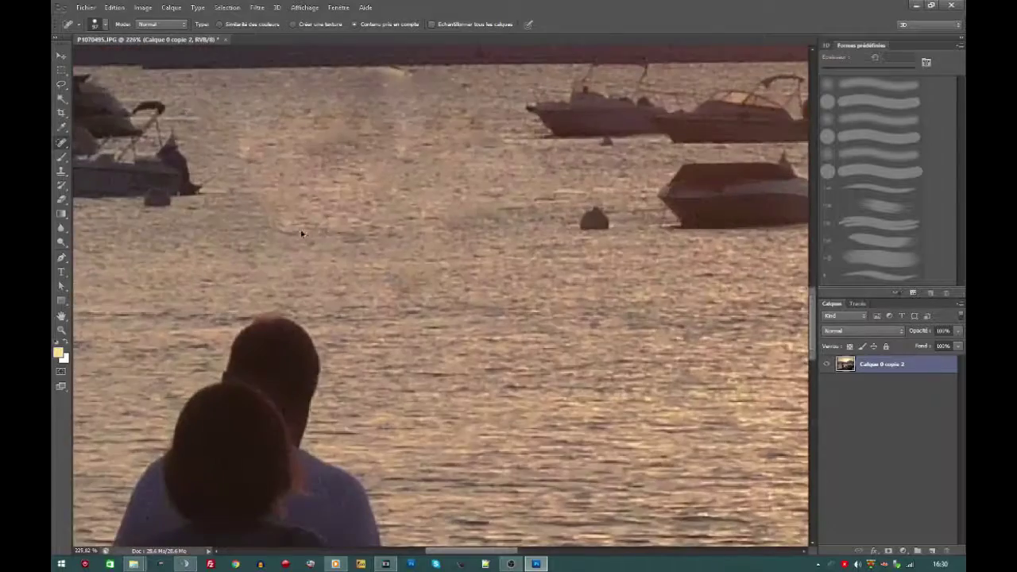
click(332, 199)
click(312, 156)
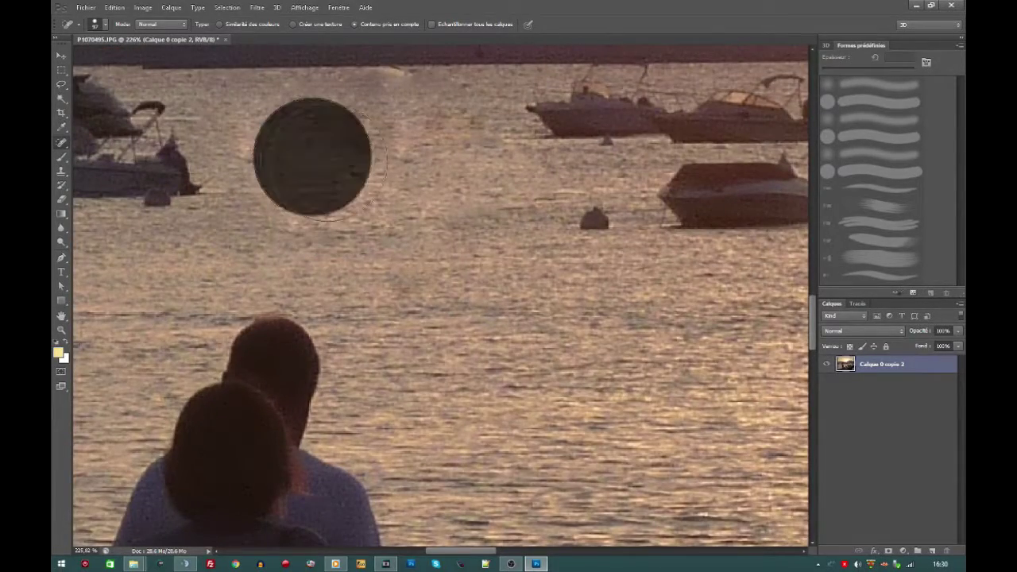
click(417, 153)
click(412, 124)
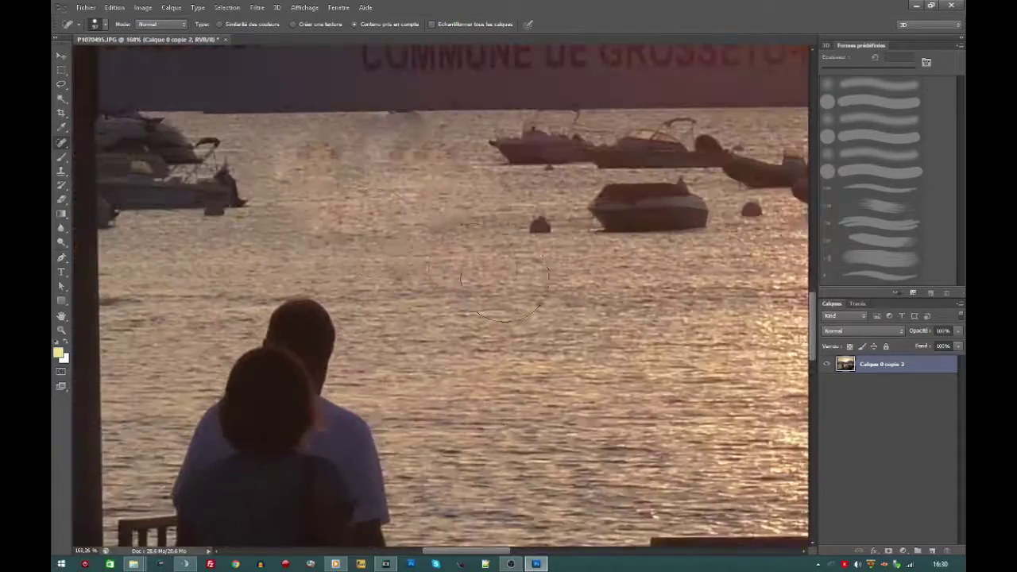
Remove the small dark buoy beside the covered boat with the Spot Healing Brush
scroll(504, 278, down, 3)
scroll(505, 278, up, 1)
click(529, 194)
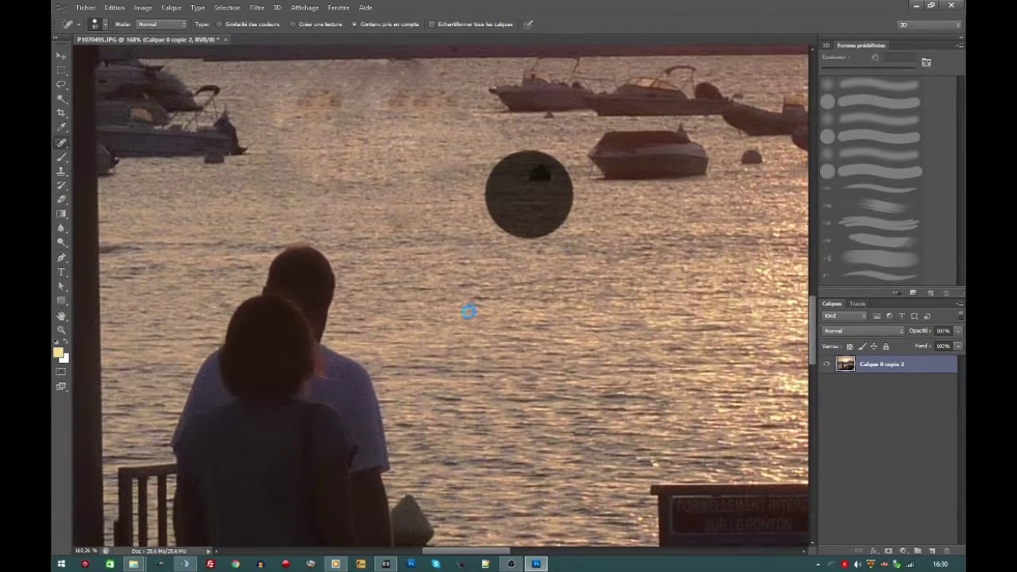
scroll(434, 223, up, 5)
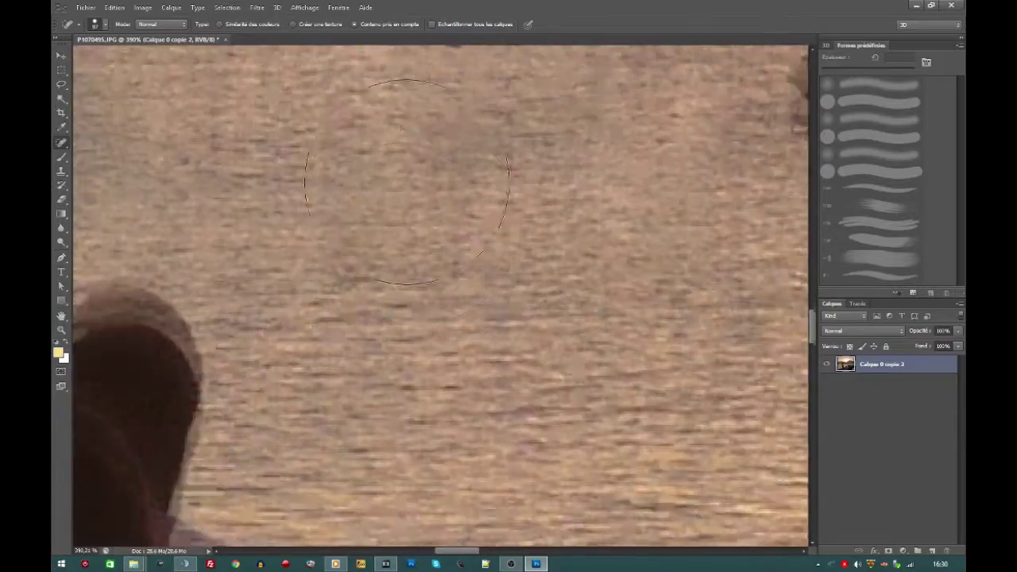
scroll(406, 181, down, 5)
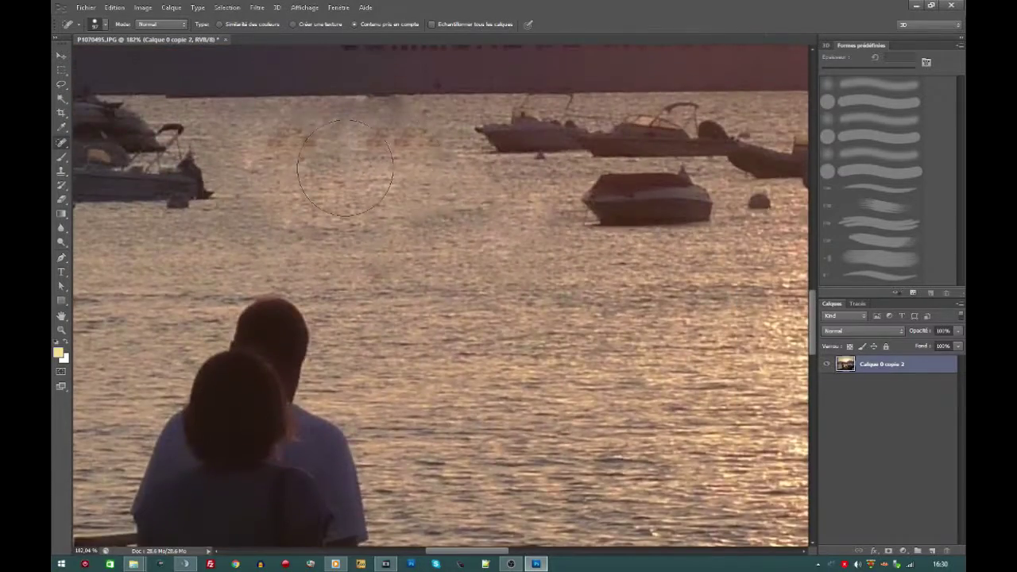
Heal the repeated blotches in the filled water with one broad stroke below the sign and check the whole photo
scroll(263, 163, up, 1)
mouse_move(263, 163)
mouse_down()
mouse_move(400, 184)
mouse_move(408, 194)
mouse_move(391, 212)
mouse_up()
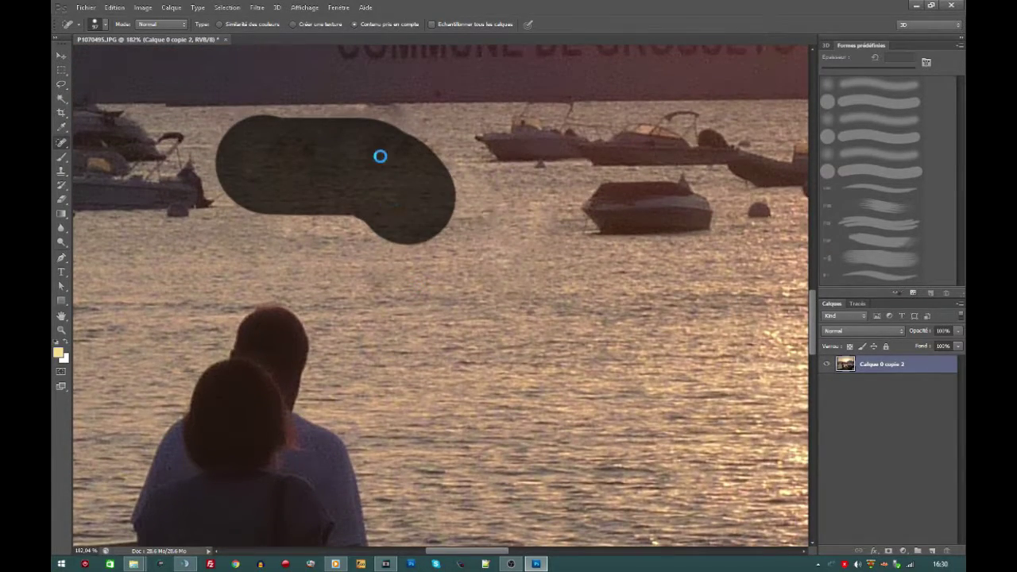
scroll(352, 188, down, 5)
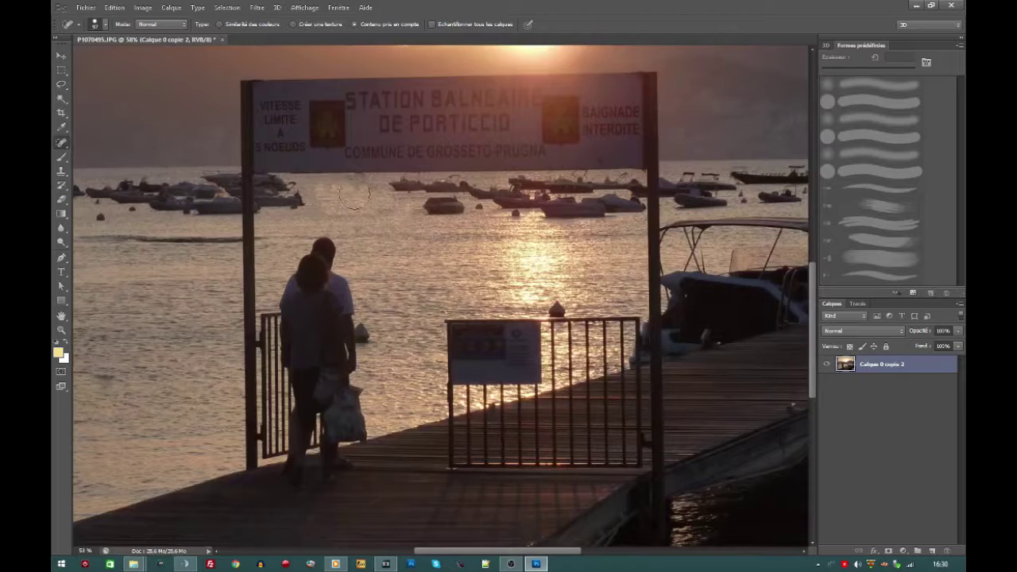
scroll(366, 218, down, 3)
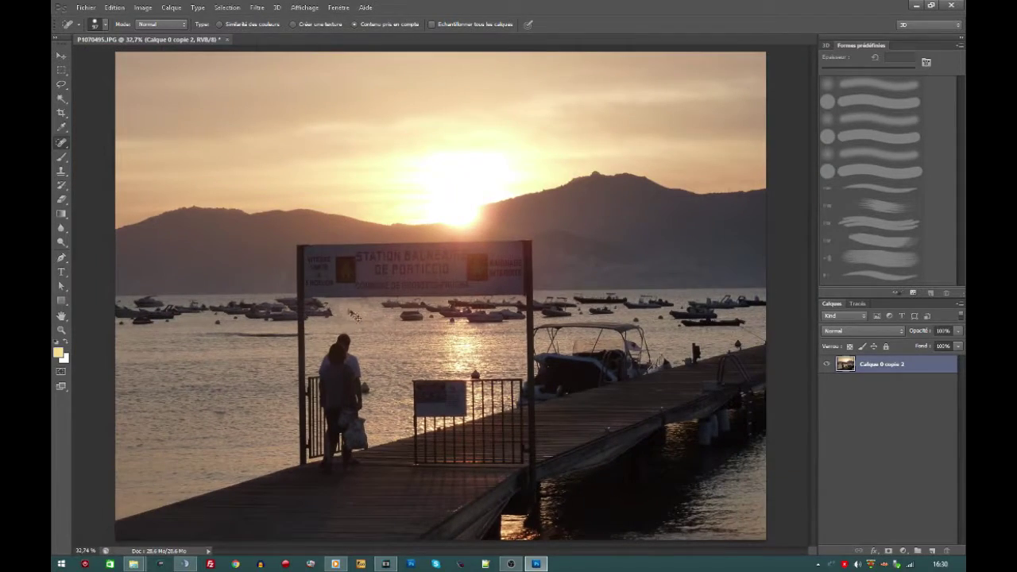
Blend the leftover patches in the water above the couple with several short Spot Healing strokes and check the overall result
scroll(367, 381, up, 4)
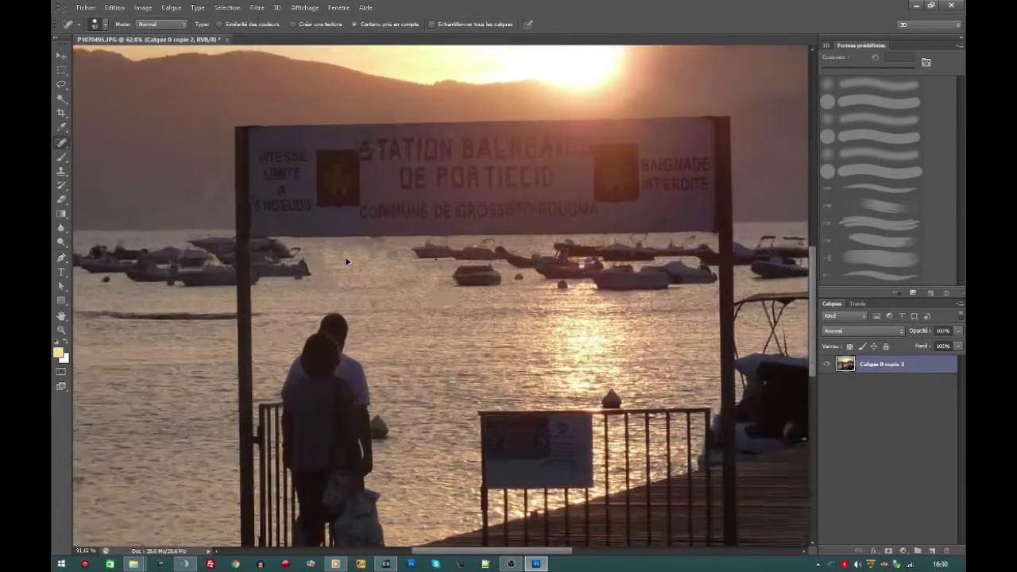
scroll(346, 260, up, 2)
drag(335, 265, 362, 265)
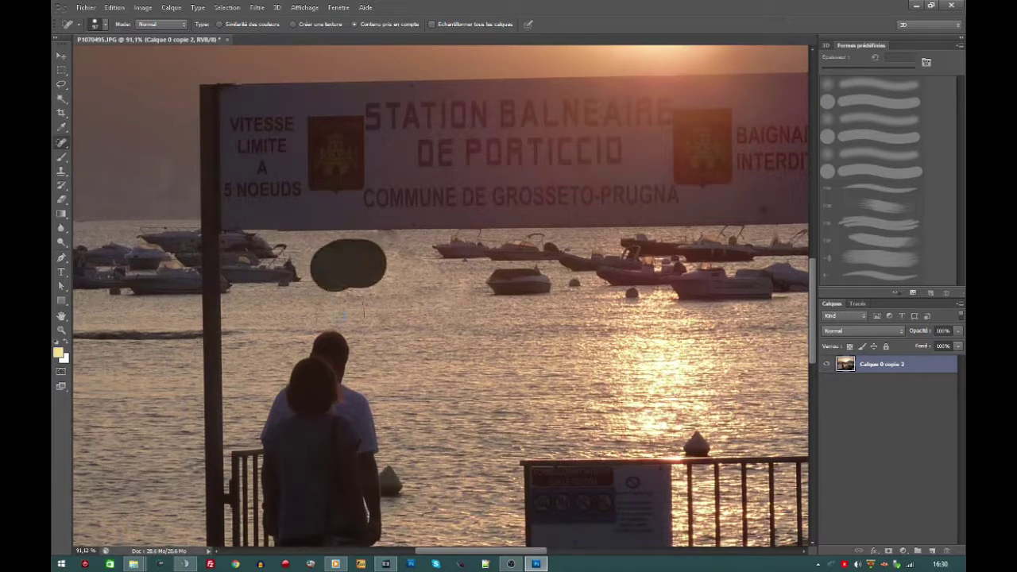
drag(322, 310, 353, 265)
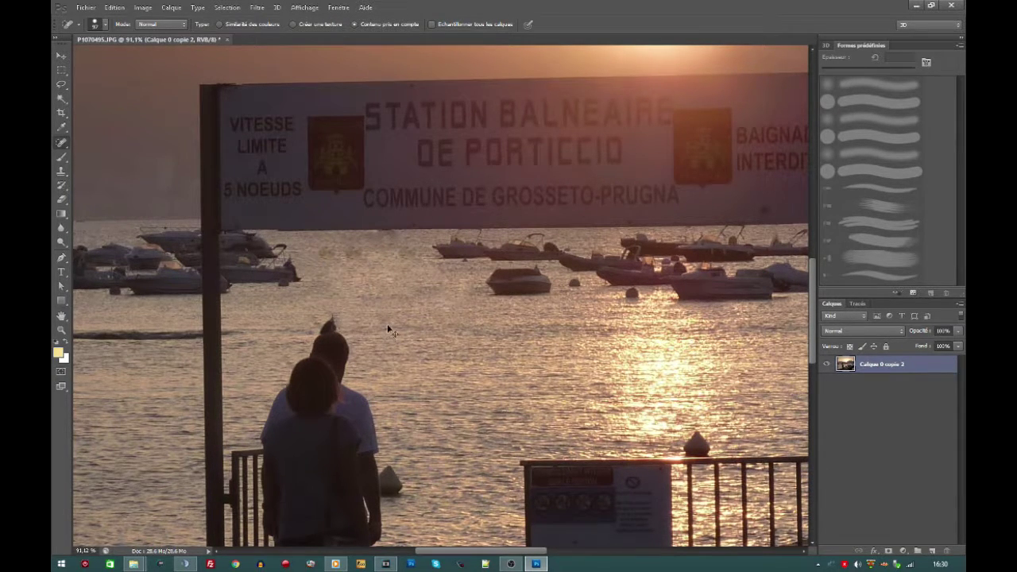
drag(338, 291, 340, 265)
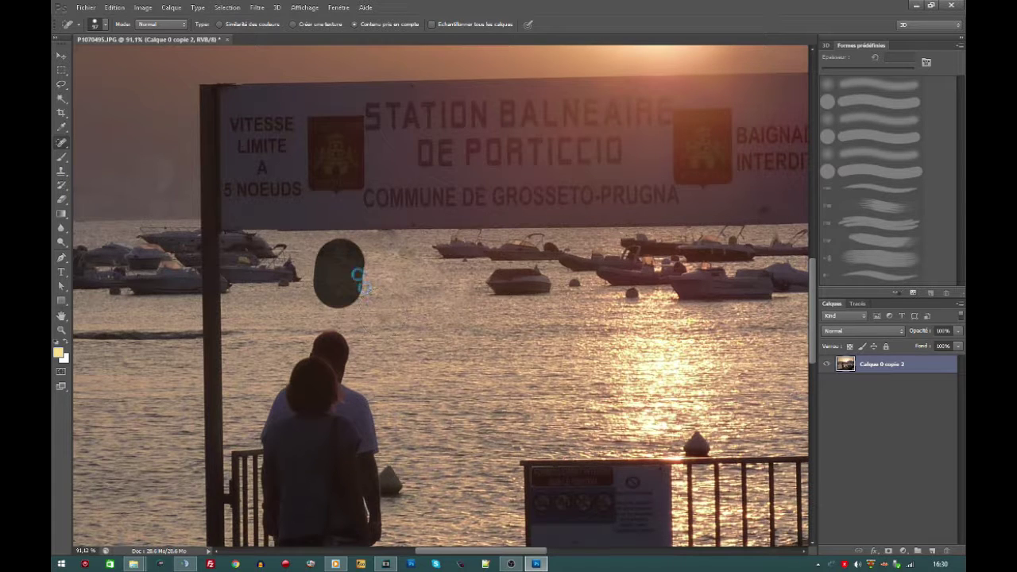
drag(396, 321, 363, 271)
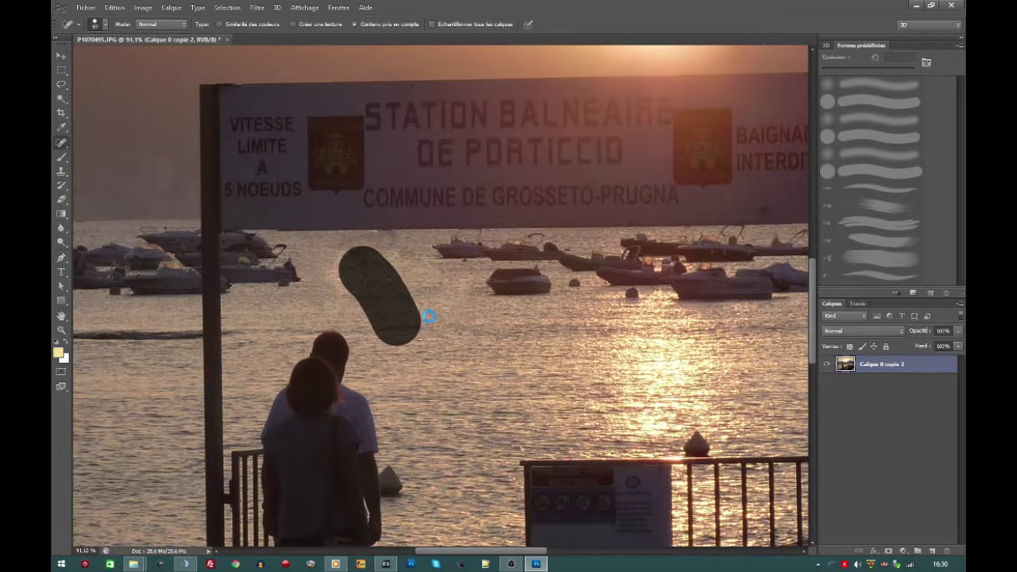
scroll(420, 314, down, 10)
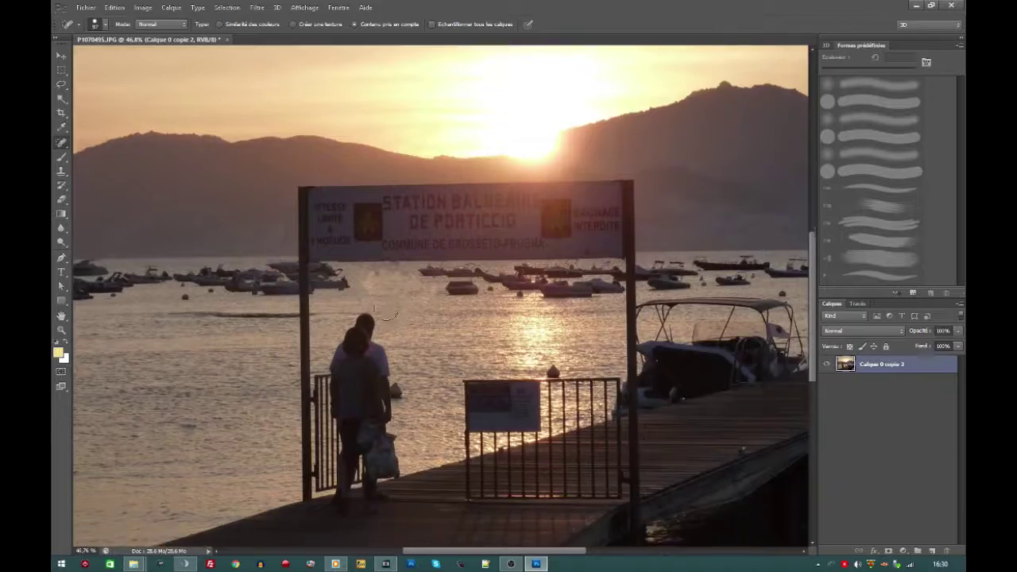